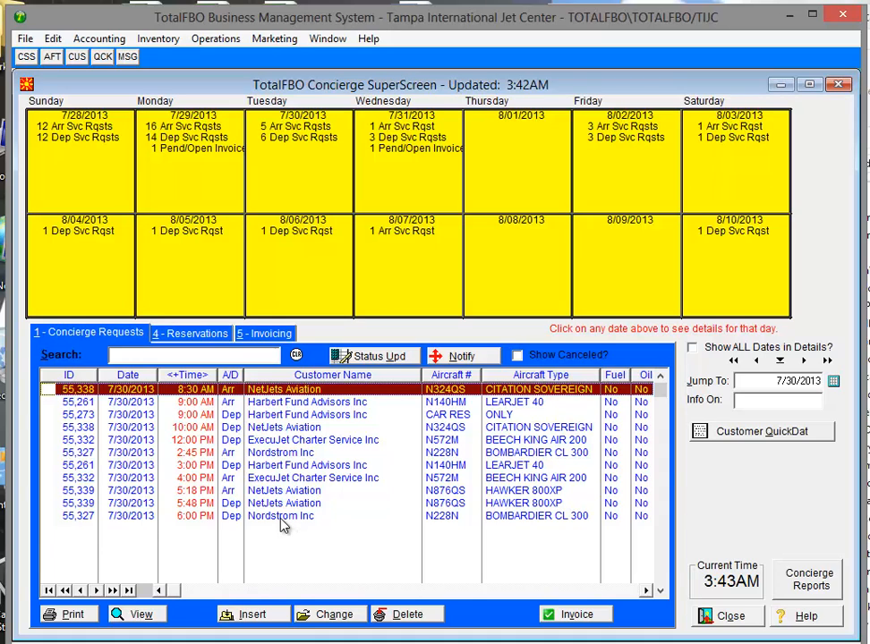
# Open the NetJets Aviation 10:00 AM departure request for N324QS and enter "Notes go here" under Other Ramp Services
pyautogui.click(283, 428)
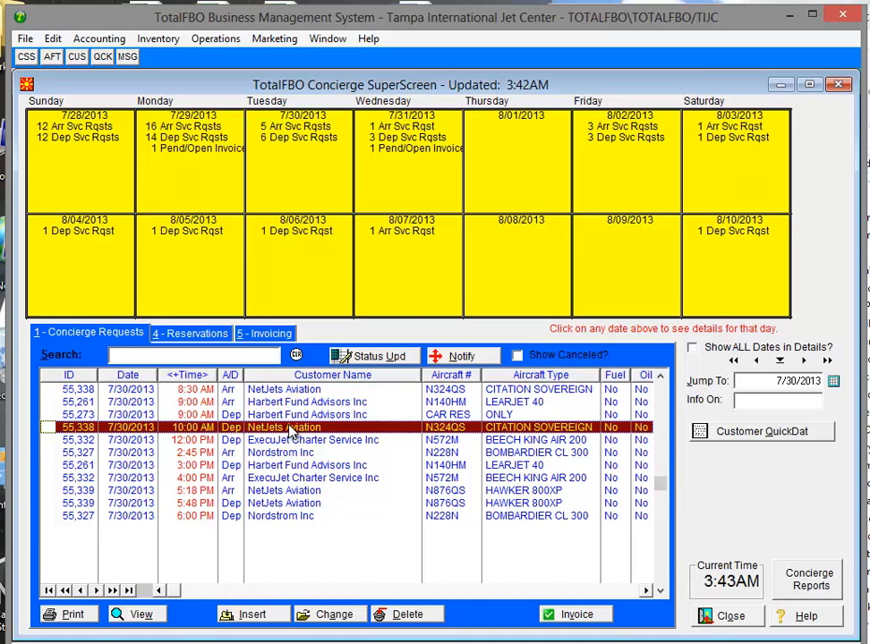
pyautogui.doubleClick(284, 428)
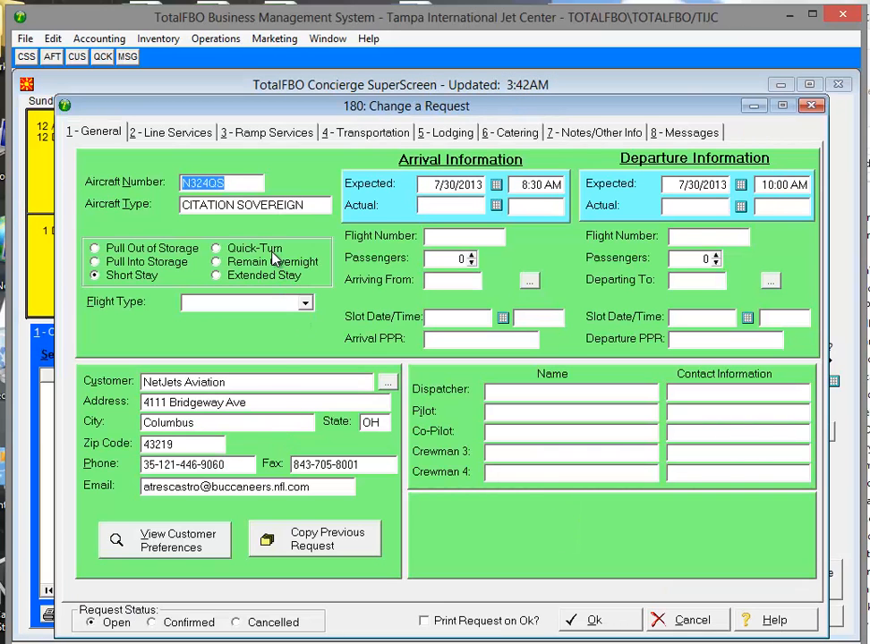
pyautogui.click(242, 137)
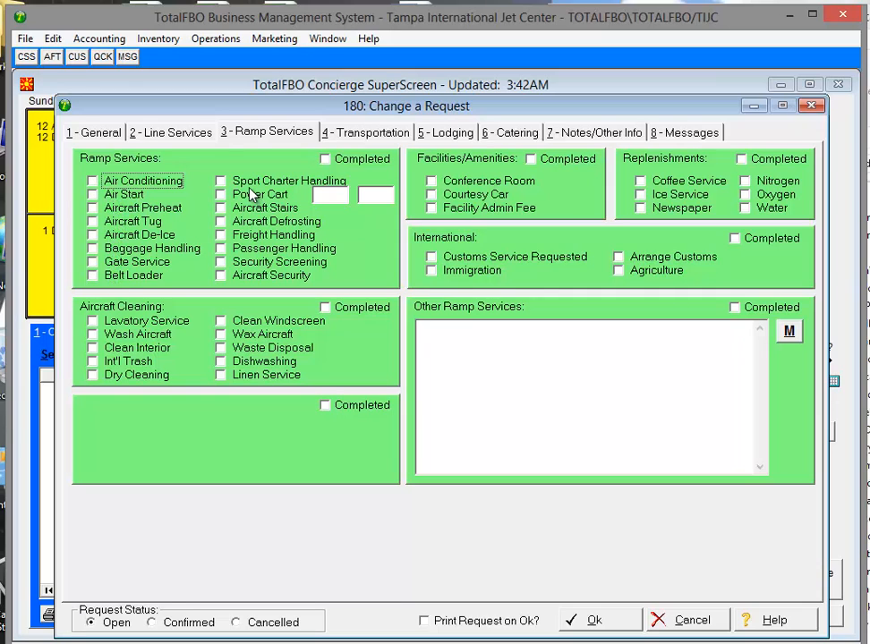
pyautogui.click(440, 331)
pyautogui.write('Notes go here')
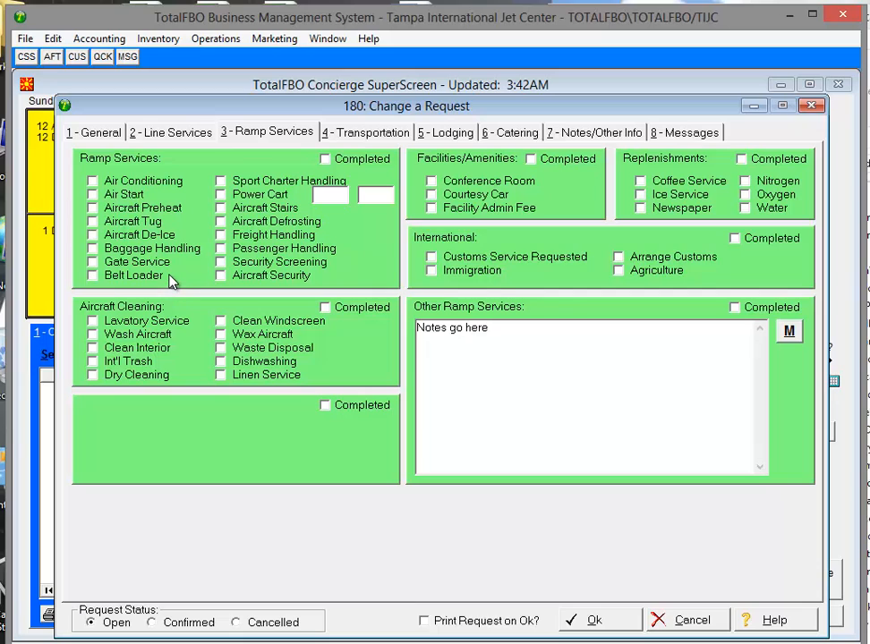
# Request Lavatory Service, Power Cart and Coffee Service, save the request, and view its ramp entry in the Concierge Situation Display
pyautogui.click(94, 324)
pyautogui.click(220, 195)
pyautogui.click(640, 181)
pyautogui.click(584, 624)
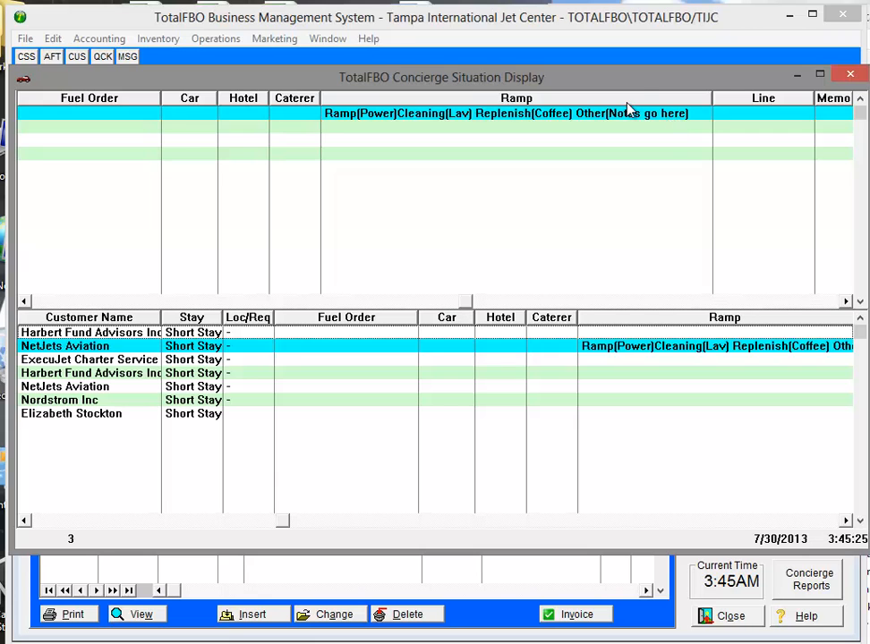
pyautogui.click(796, 76)
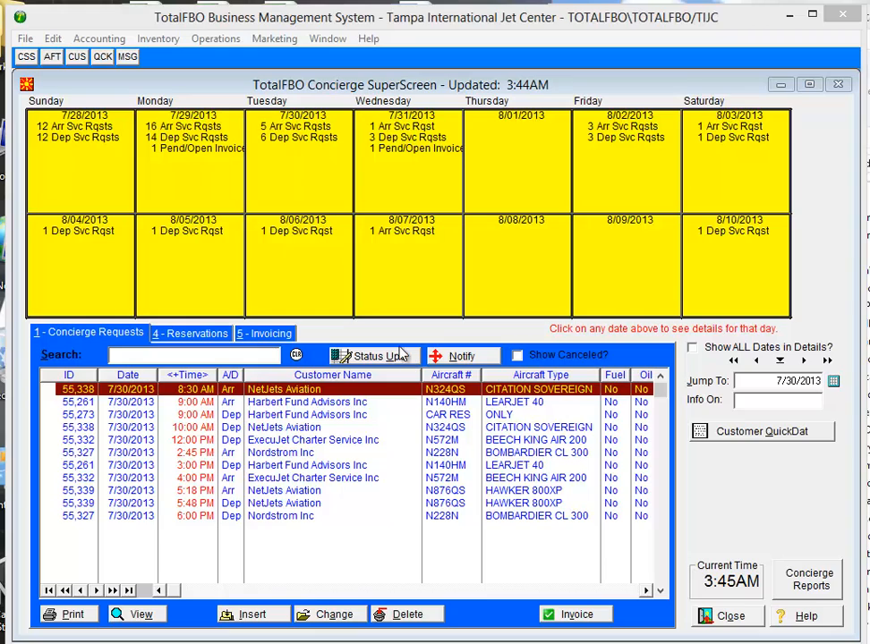
# Mark Ramp Services and Replenishments completed in the NetJets 8:30 AM arrival request, save it, and check the Concierge Situation Display
pyautogui.doubleClick(287, 392)
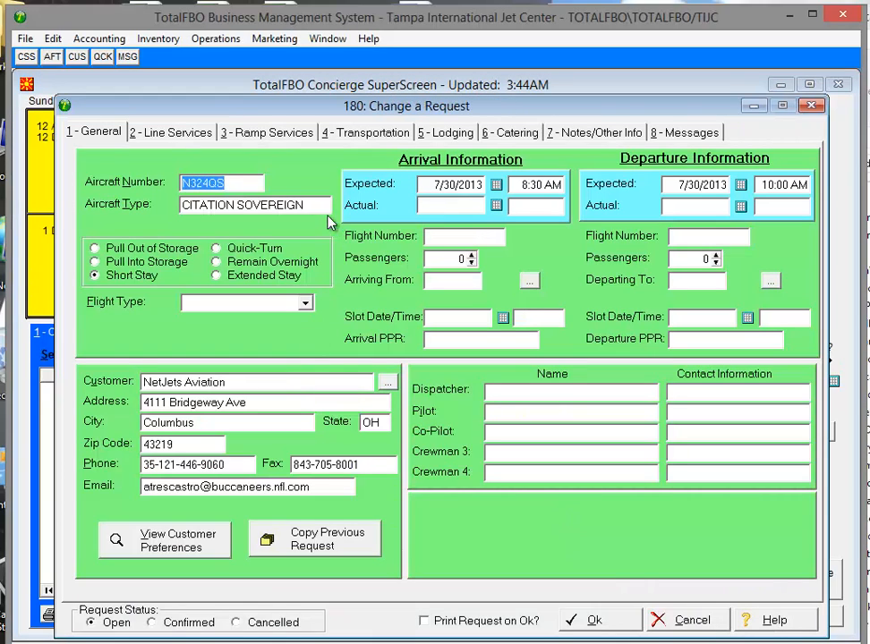
pyautogui.click(230, 134)
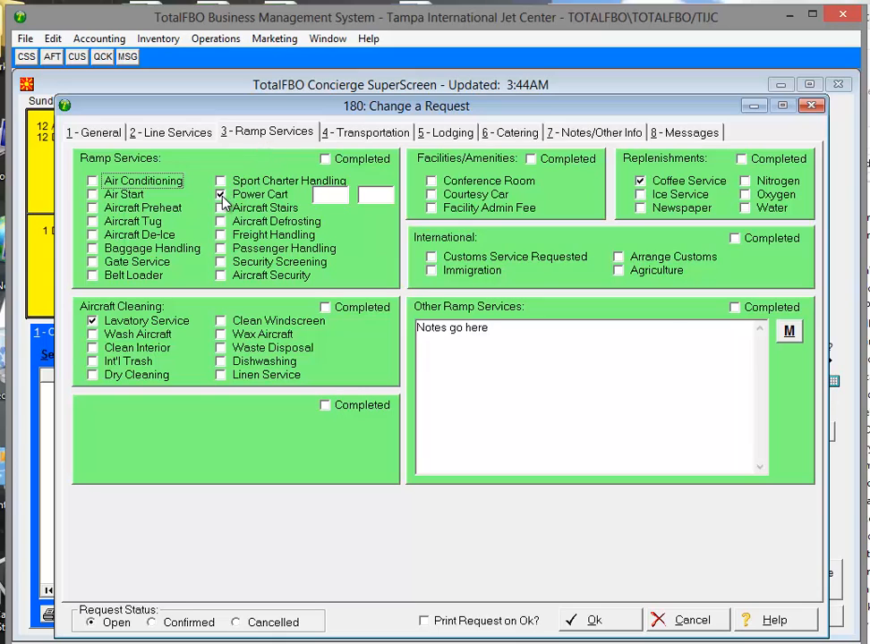
pyautogui.click(326, 162)
pyautogui.click(742, 160)
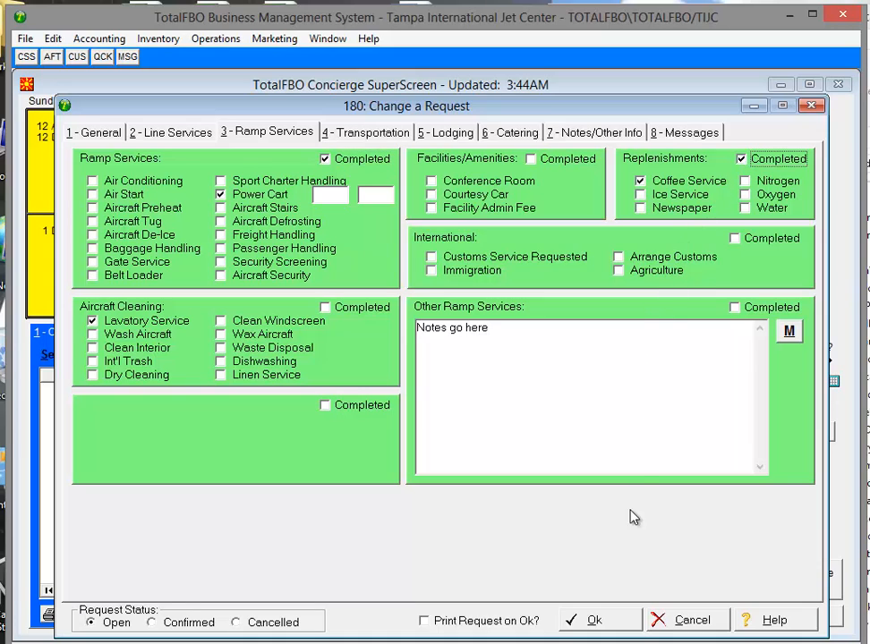
pyautogui.click(591, 624)
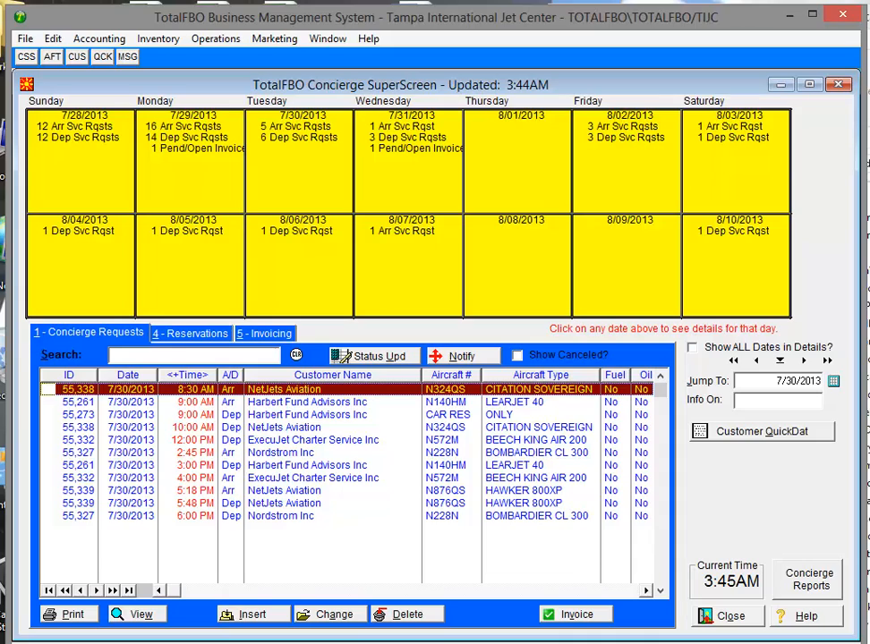
pyautogui.hotkey('alt', 'Tab')
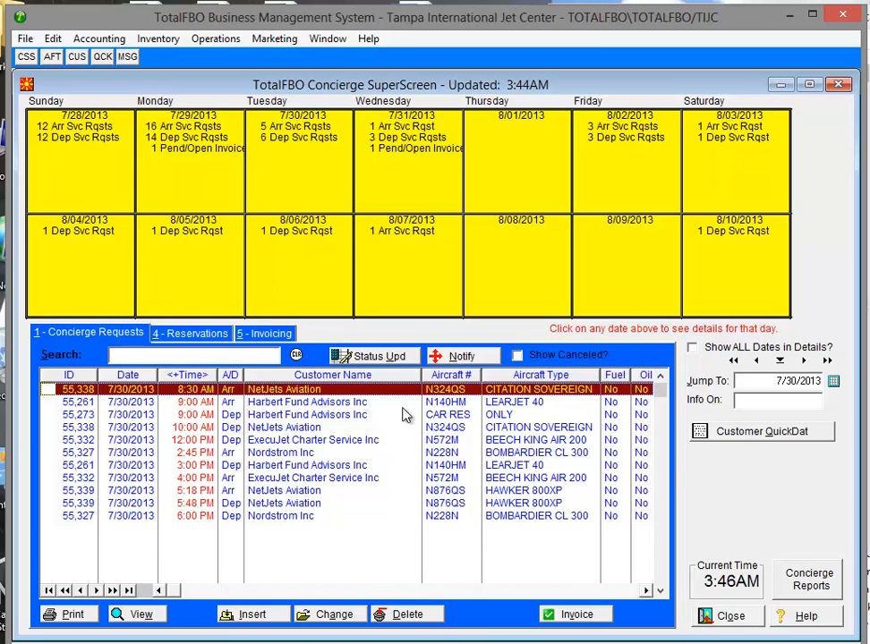
# Mark Aircraft Cleaning and Other Ramp Services completed in the NetJets N324QS request, save it, and review the Concierge Situation Display
pyautogui.doubleClick(388, 394)
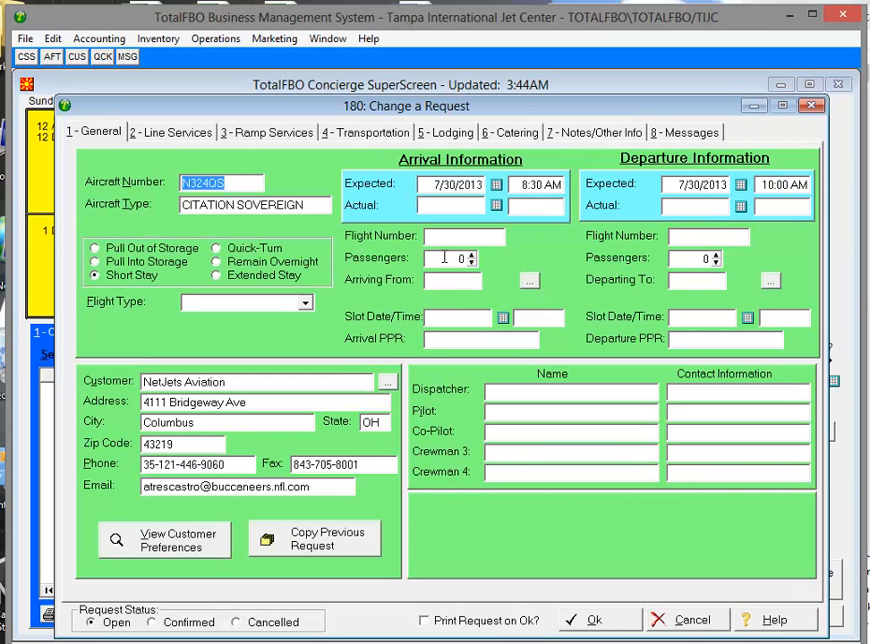
pyautogui.click(268, 132)
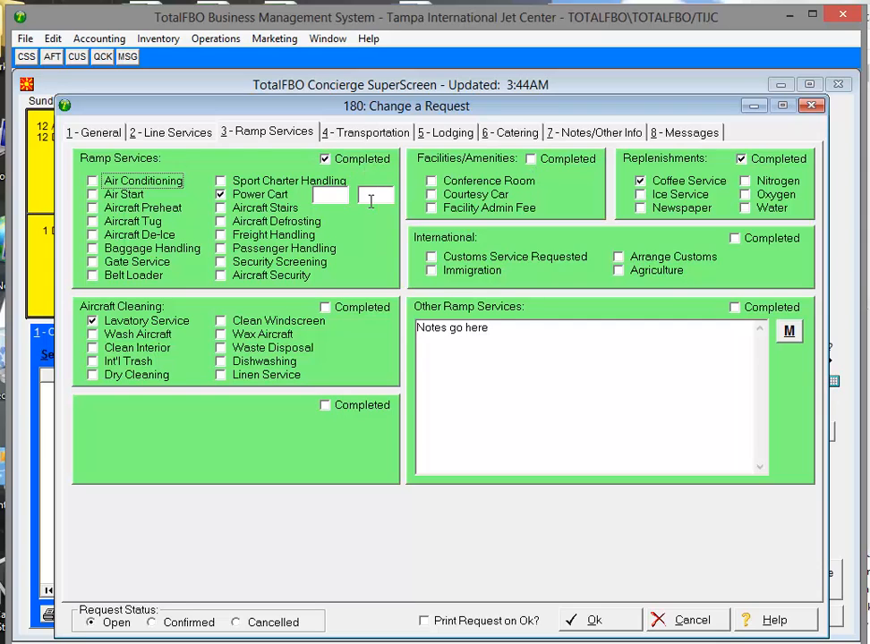
pyautogui.click(324, 307)
pyautogui.click(733, 309)
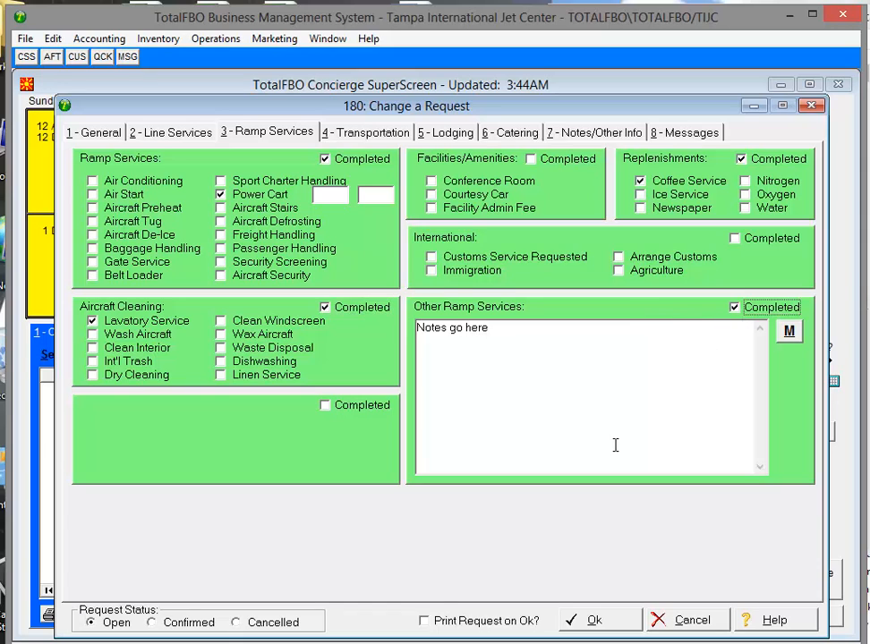
pyautogui.click(592, 620)
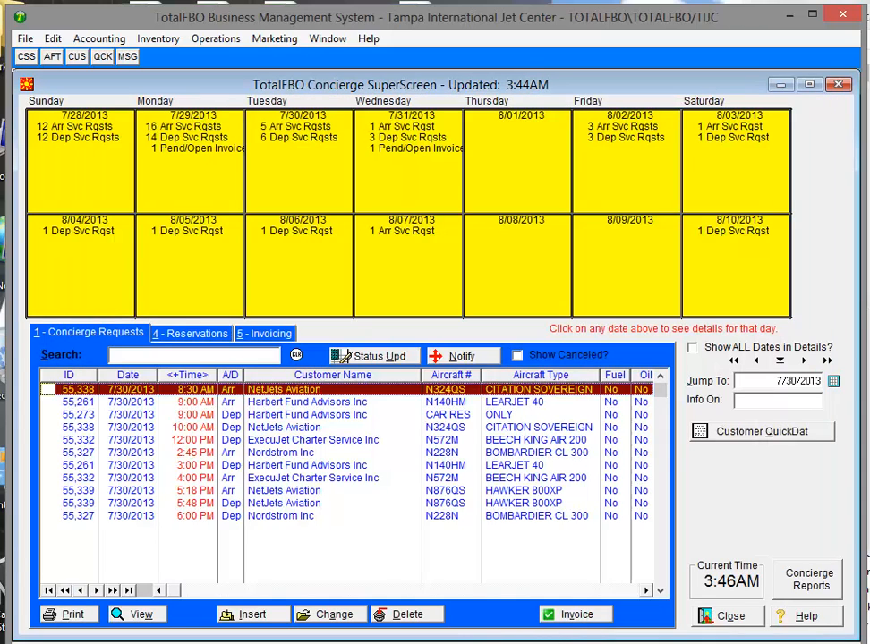
pyautogui.click(573, 643)
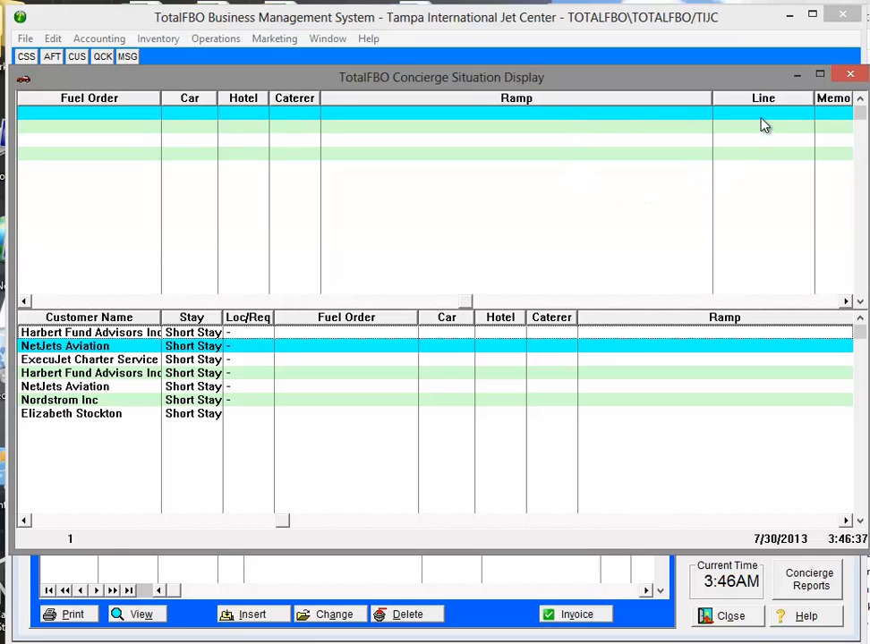
pyautogui.click(795, 80)
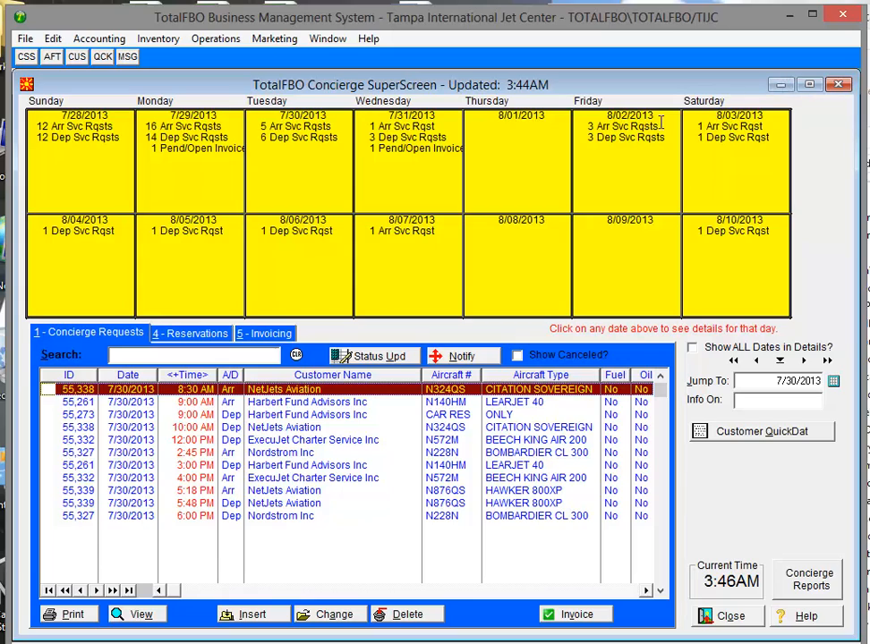
# Reopen the NetJets N324QS request and add Baggage Handling, Aircraft Stairs, Belt Loader and Passenger Handling to its ramp services
pyautogui.doubleClick(366, 394)
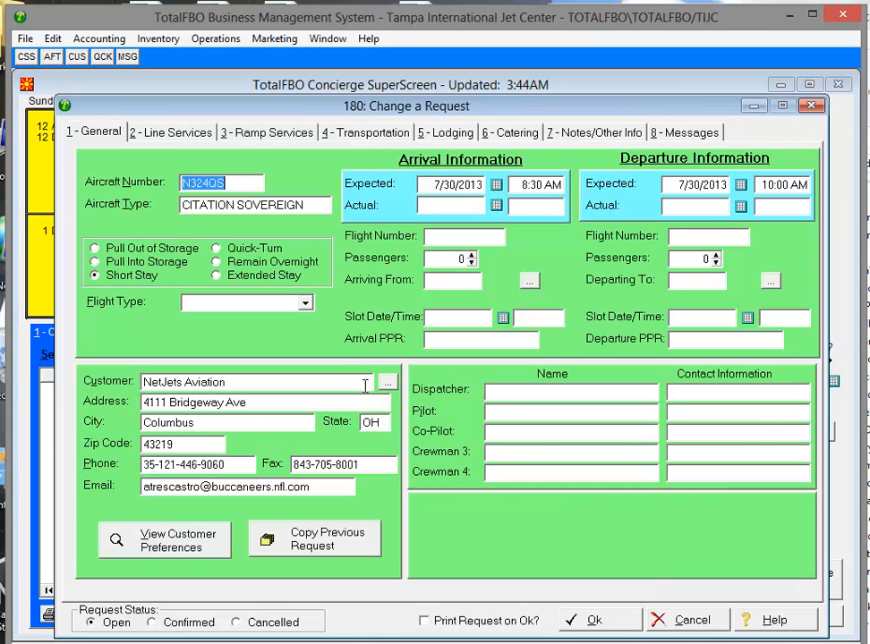
pyautogui.click(189, 134)
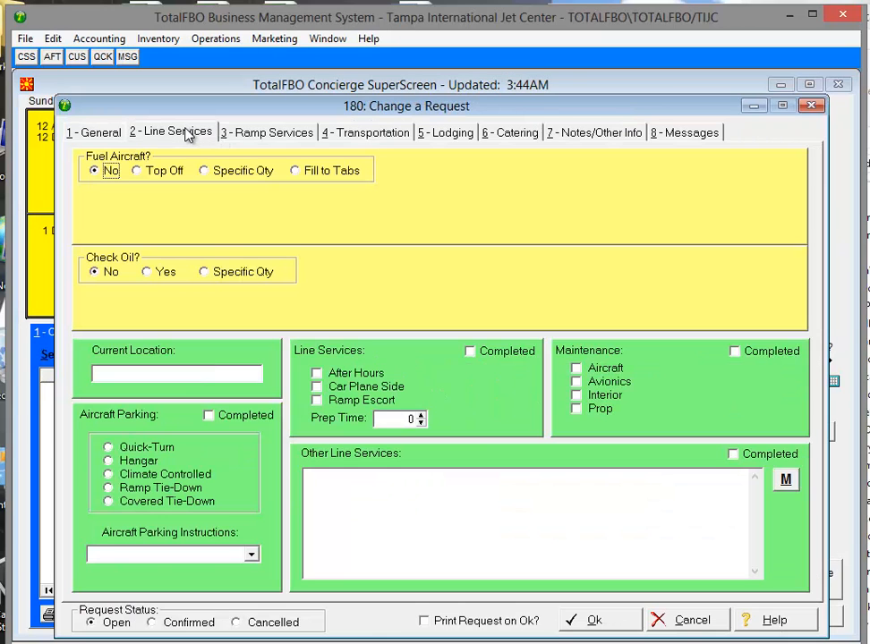
pyautogui.click(254, 137)
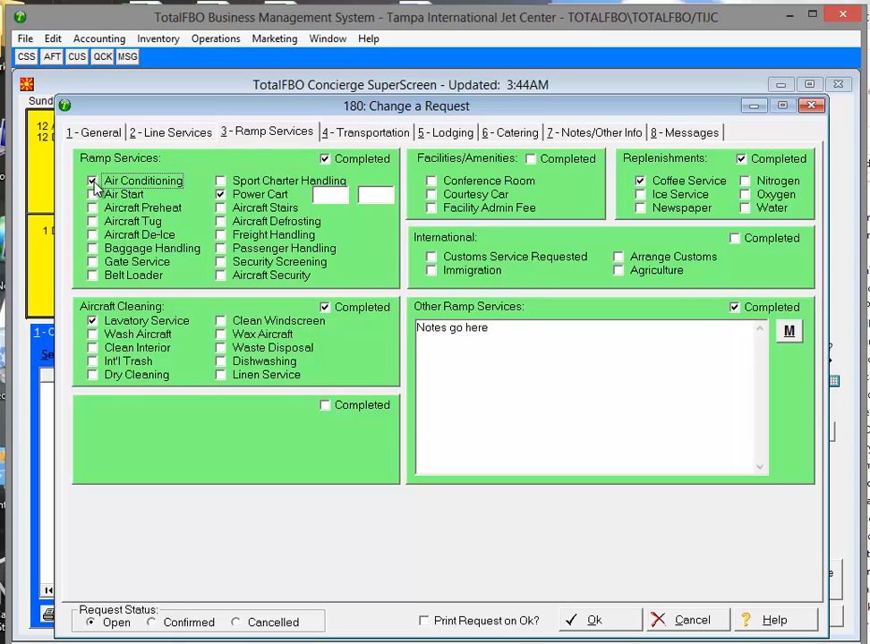
pyautogui.click(115, 197)
pyautogui.click(117, 198)
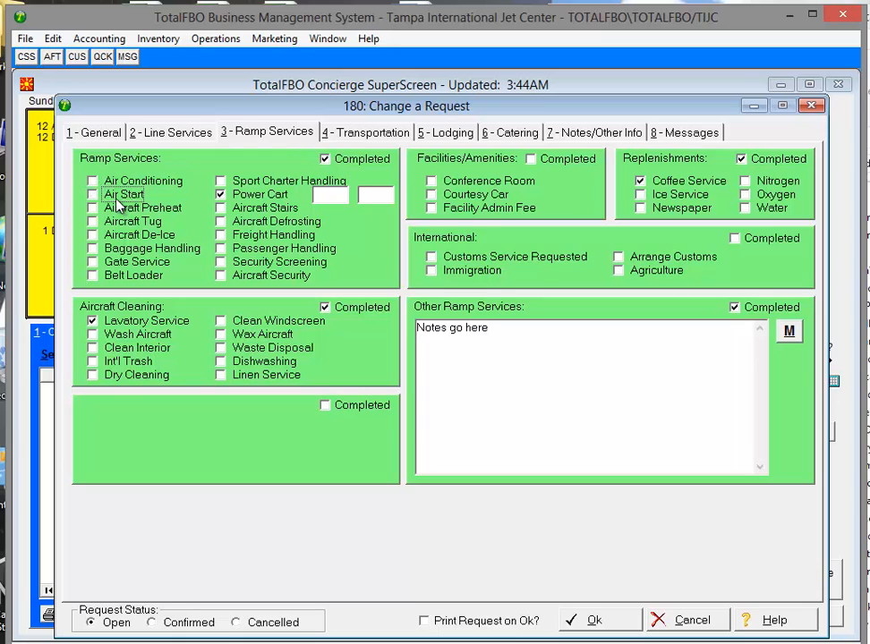
pyautogui.click(92, 250)
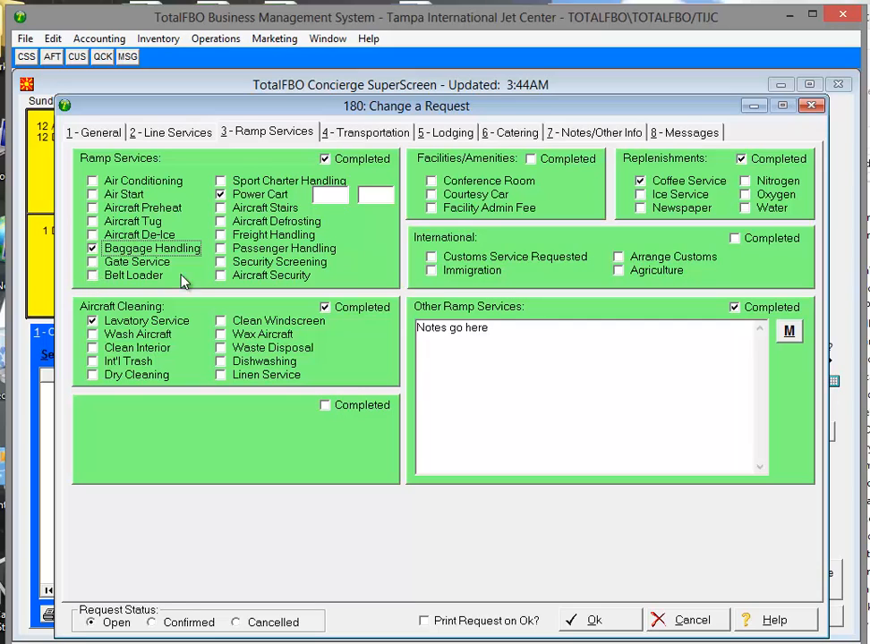
pyautogui.click(223, 209)
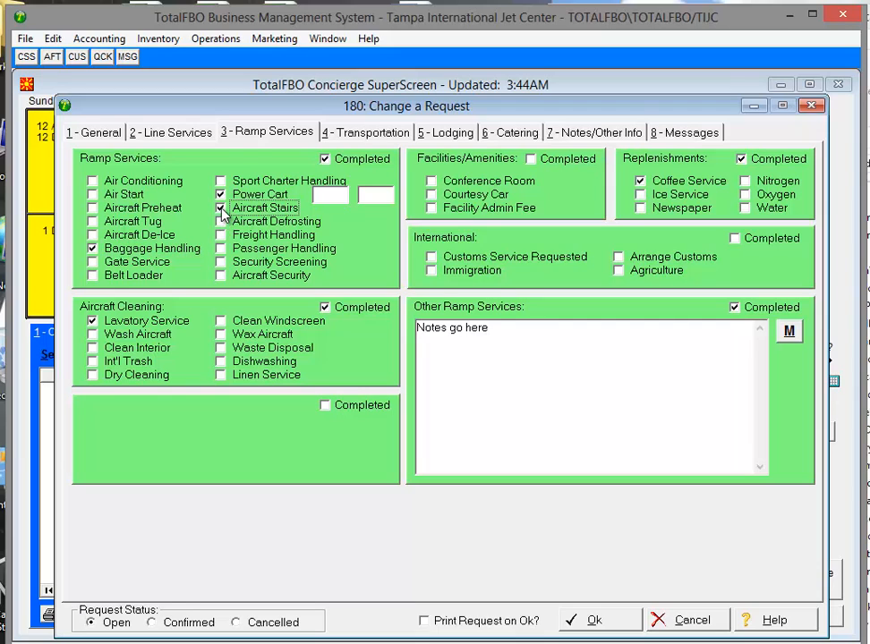
pyautogui.click(92, 276)
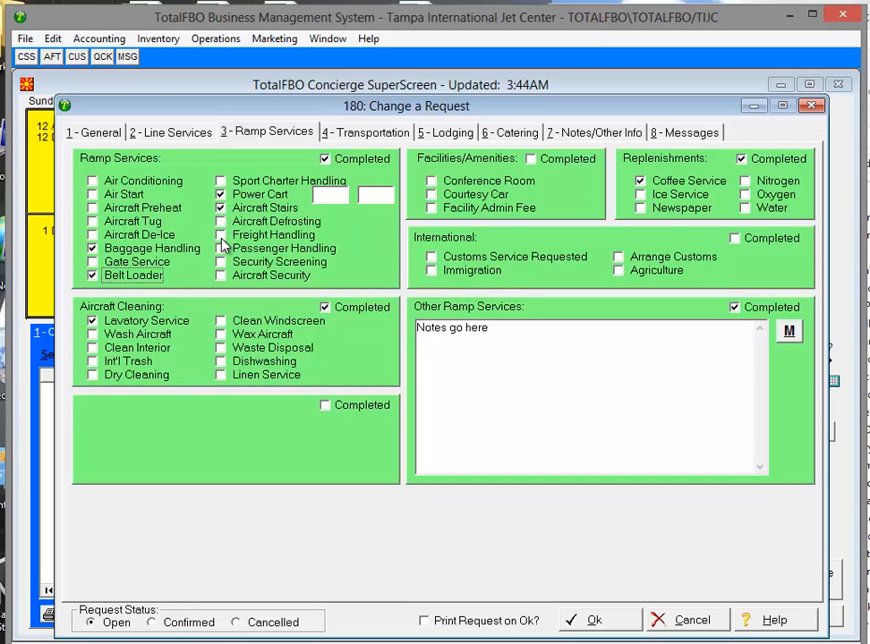
pyautogui.click(221, 251)
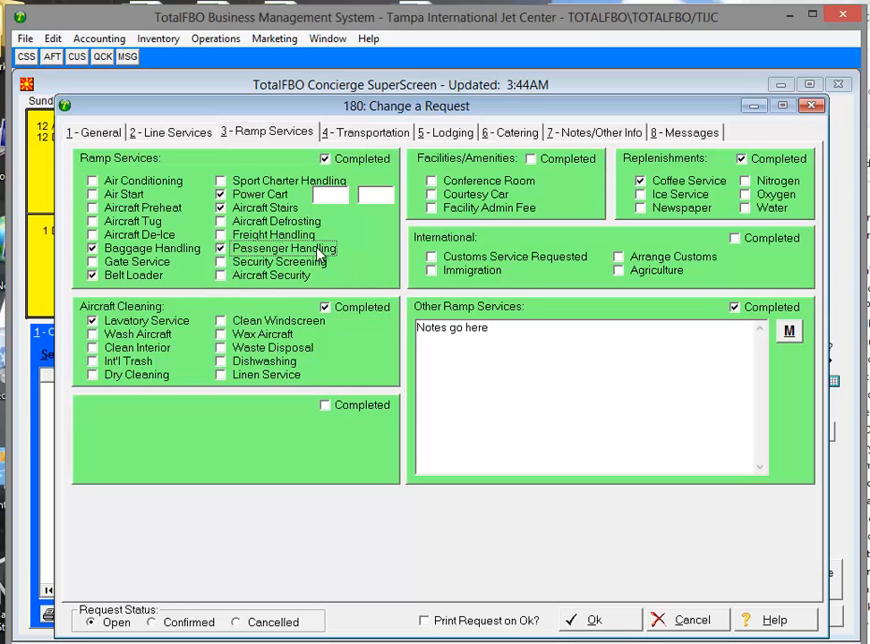
# Add Conference Room and Courtesy Car to the amenities, and Ice Service, Newspaper, Water and Oxygen to the replenishments
pyautogui.click(433, 183)
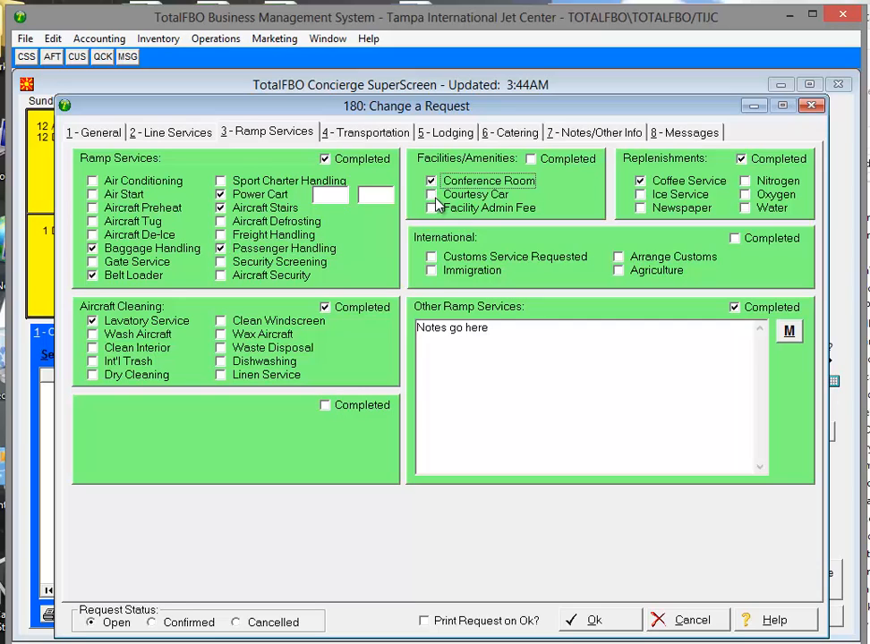
pyautogui.click(435, 195)
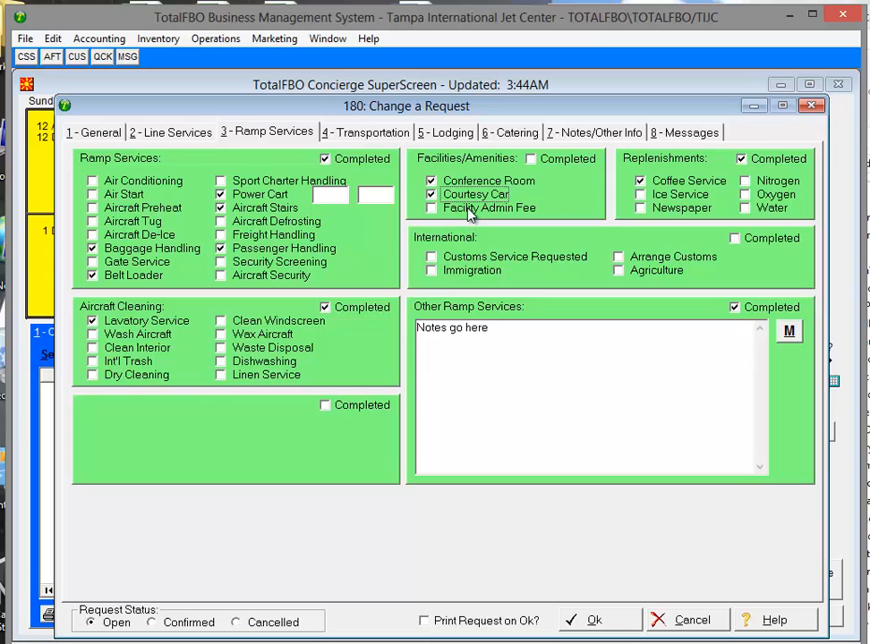
pyautogui.click(639, 195)
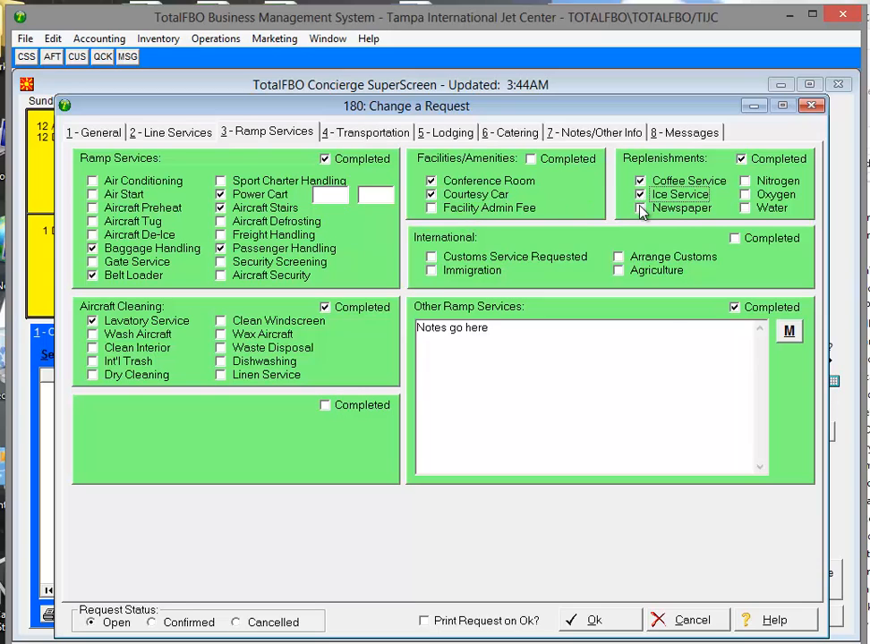
pyautogui.click(640, 207)
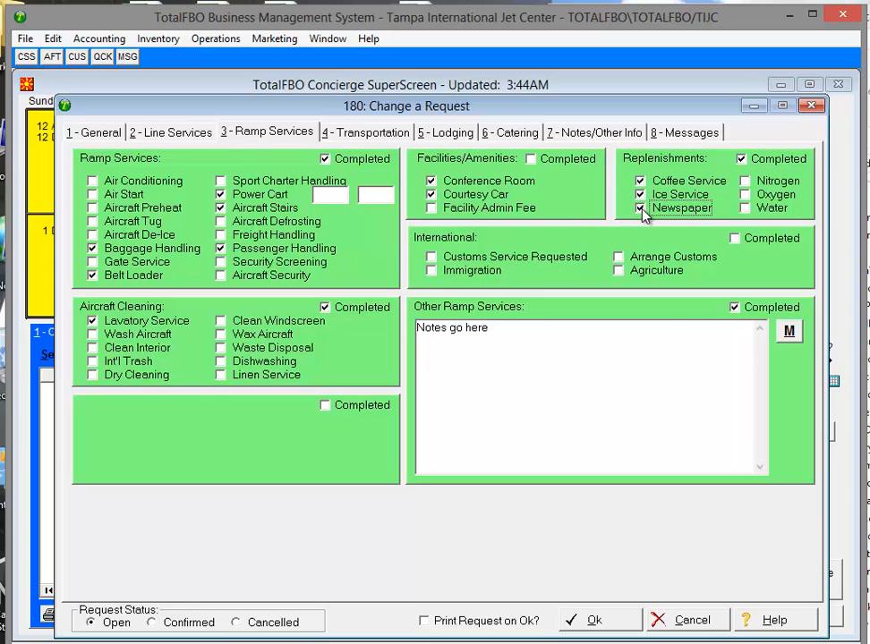
pyautogui.click(745, 207)
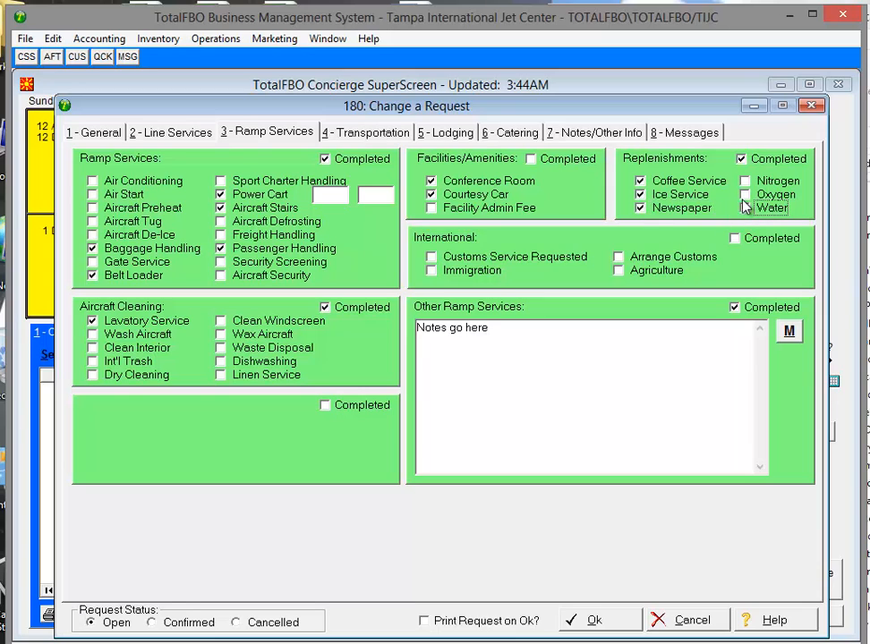
pyautogui.click(746, 195)
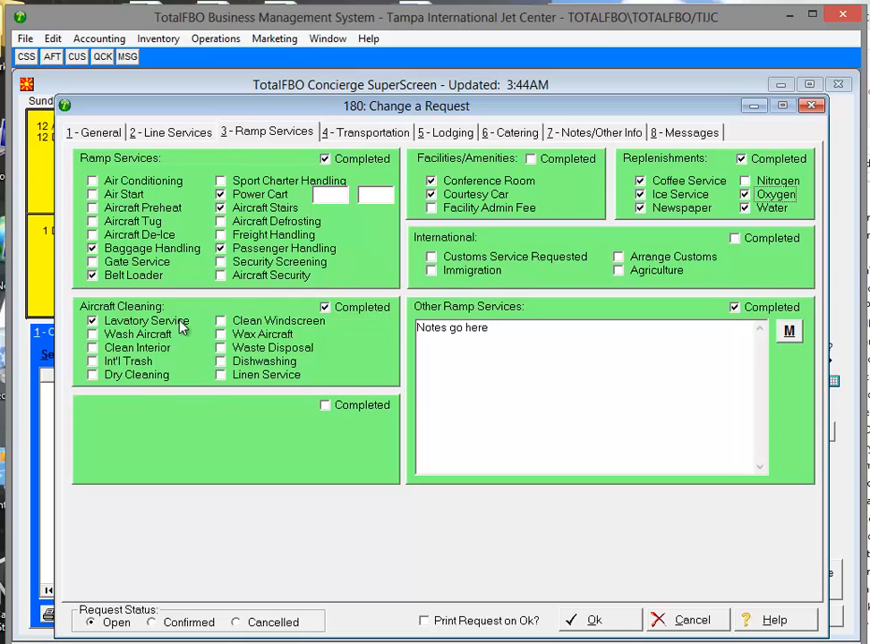
# Add Dry Cleaning, Clean Windscreen, Dishwashing and Linen Service to the aircraft cleaning, and request Customs Service
pyautogui.click(92, 376)
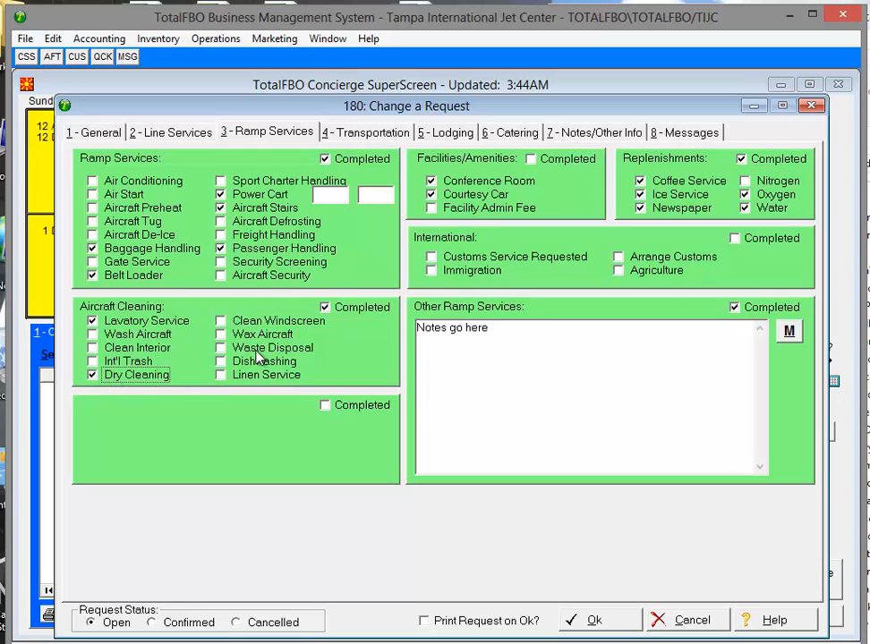
pyautogui.click(220, 322)
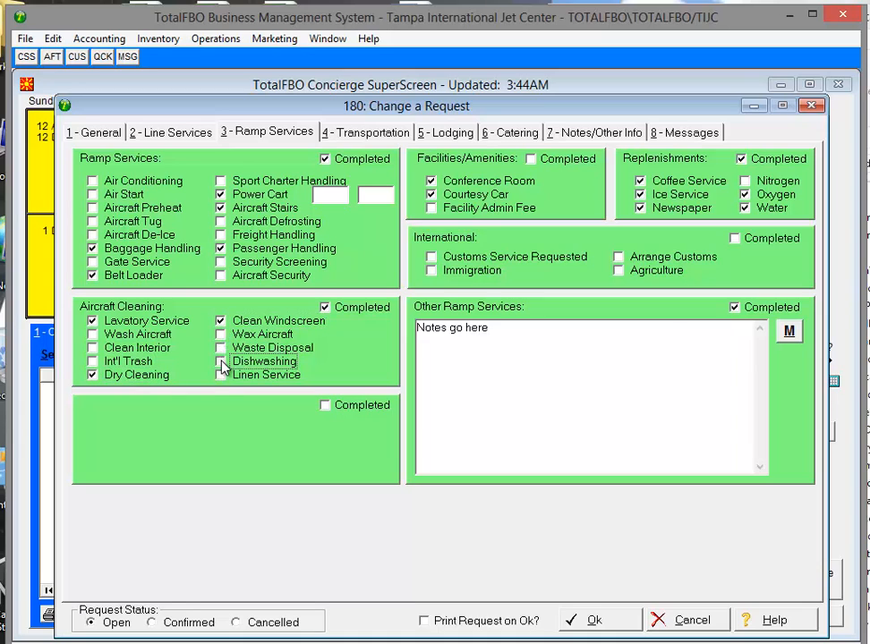
pyautogui.click(220, 362)
pyautogui.click(222, 377)
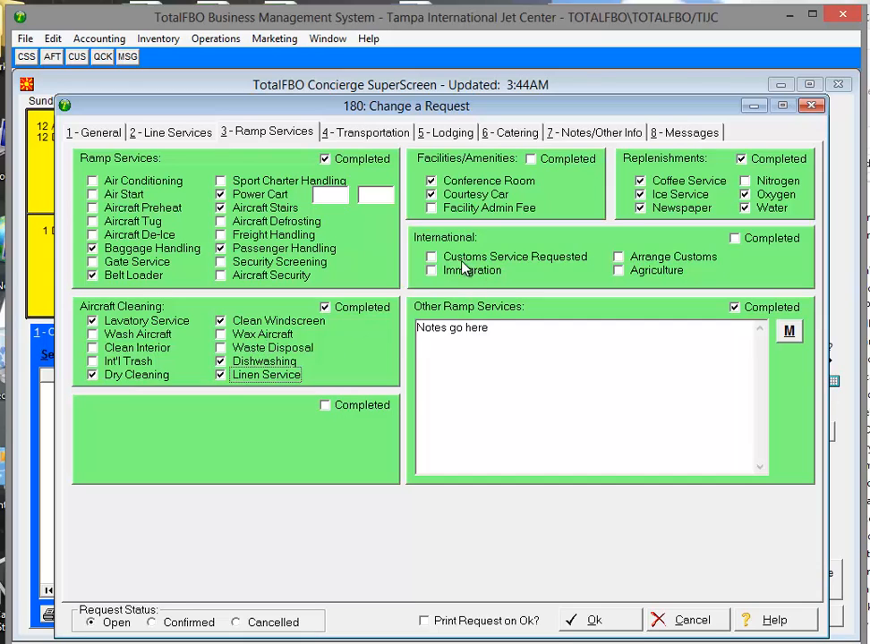
pyautogui.click(431, 257)
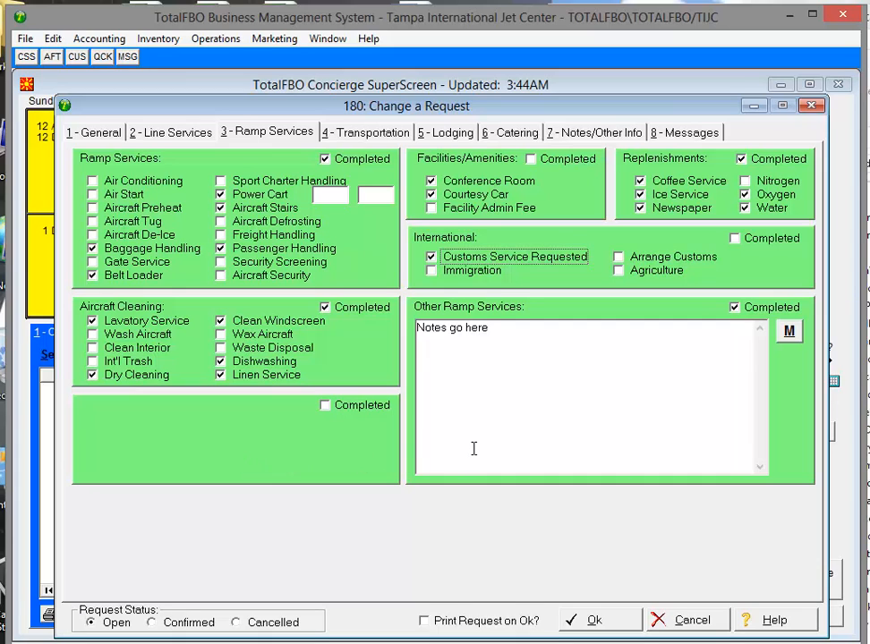
# Save the NetJets N324QS request and narrow the upper Ramp column in the Concierge Situation Display
pyautogui.click(593, 621)
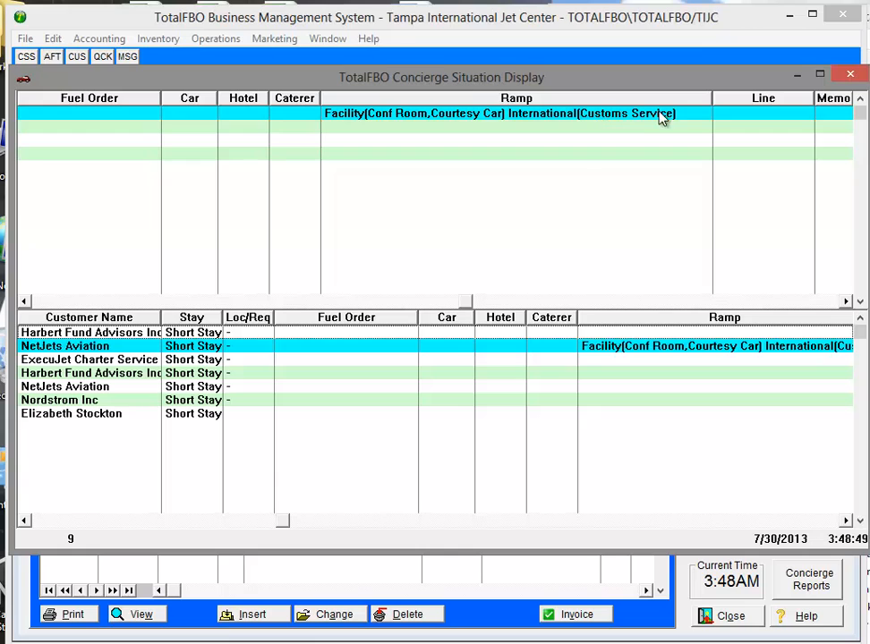
pyautogui.moveTo(712, 97)
pyautogui.mouseDown()
pyautogui.moveTo(763, 99)
pyautogui.moveTo(700, 98)
pyautogui.mouseUp()
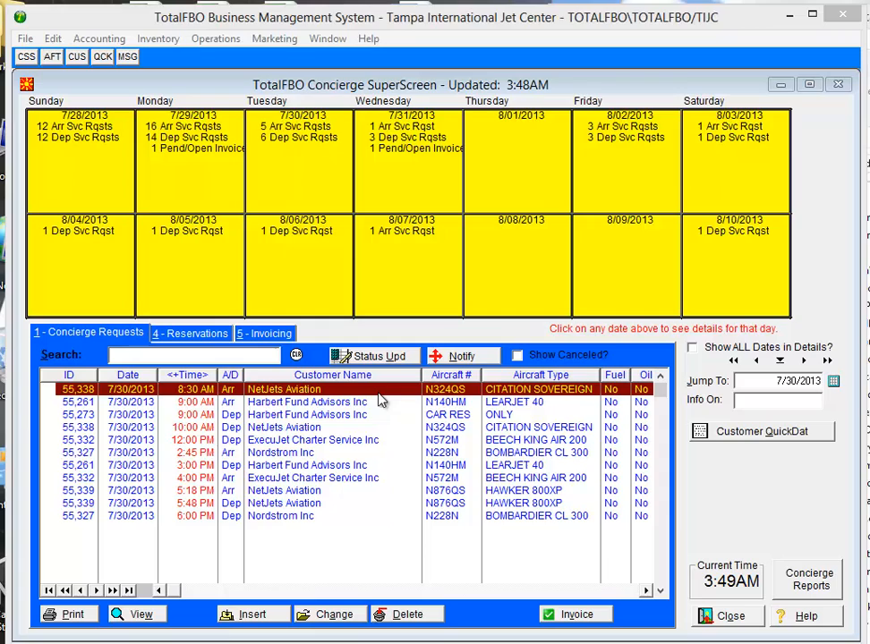
# Reopen the NetJets N324QS request, clear the Completed marks for Ramp Services, Aircraft Cleaning and Replenishments, and save it
pyautogui.doubleClick(368, 388)
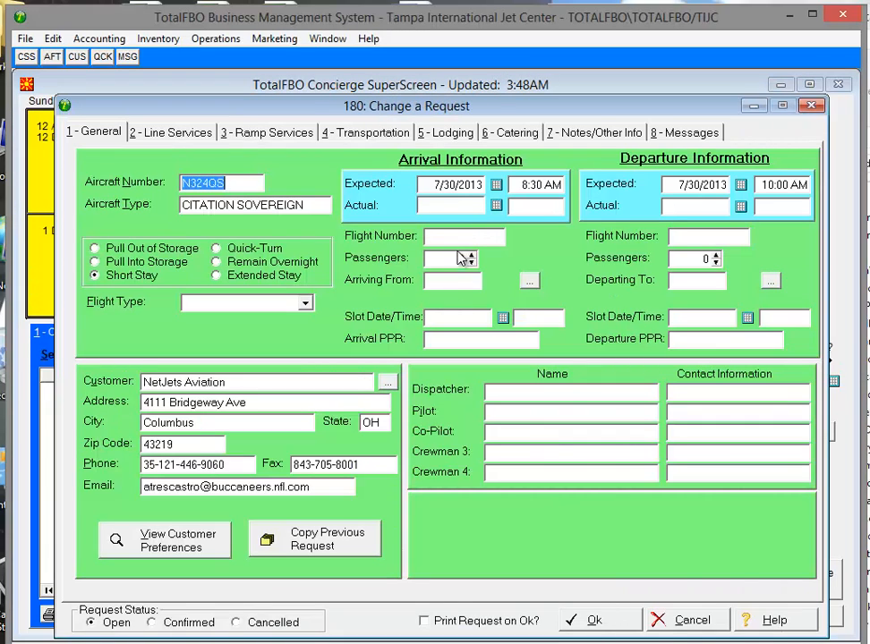
pyautogui.click(254, 135)
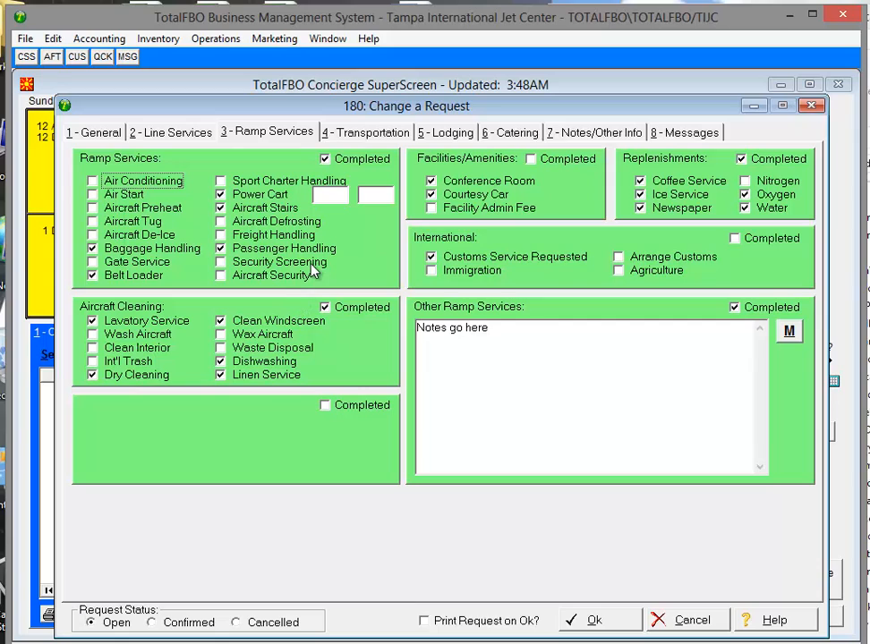
pyautogui.click(531, 160)
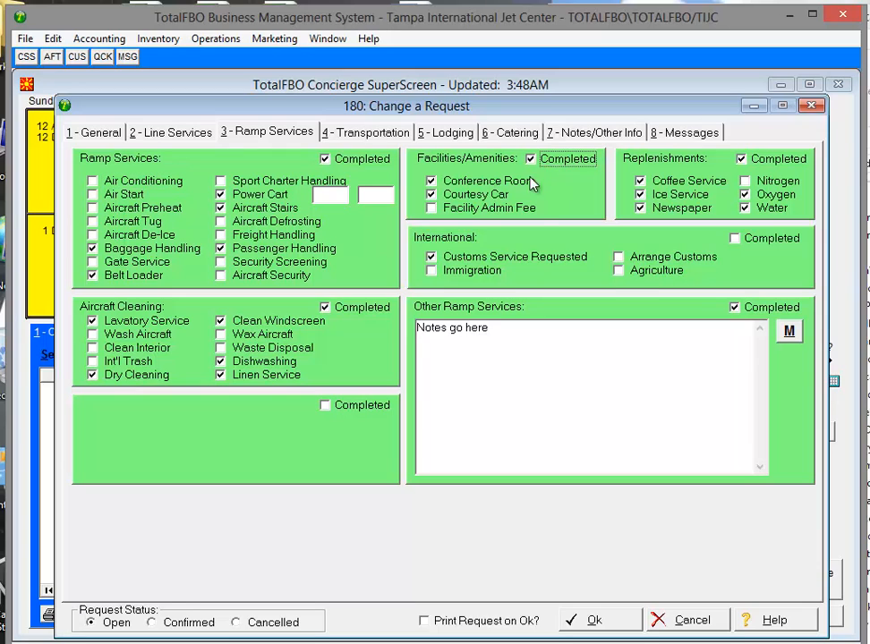
pyautogui.click(734, 240)
pyautogui.click(733, 240)
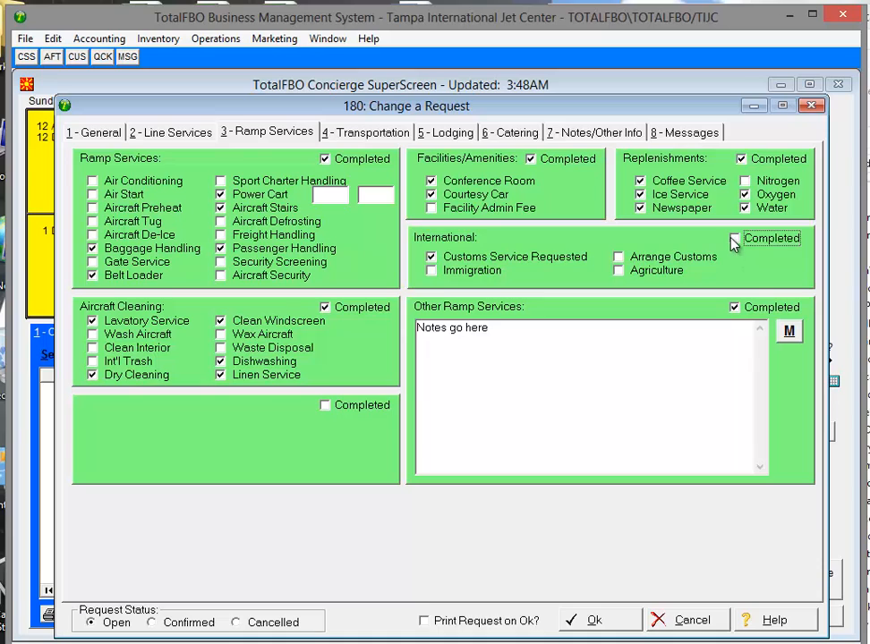
pyautogui.click(741, 160)
pyautogui.click(530, 159)
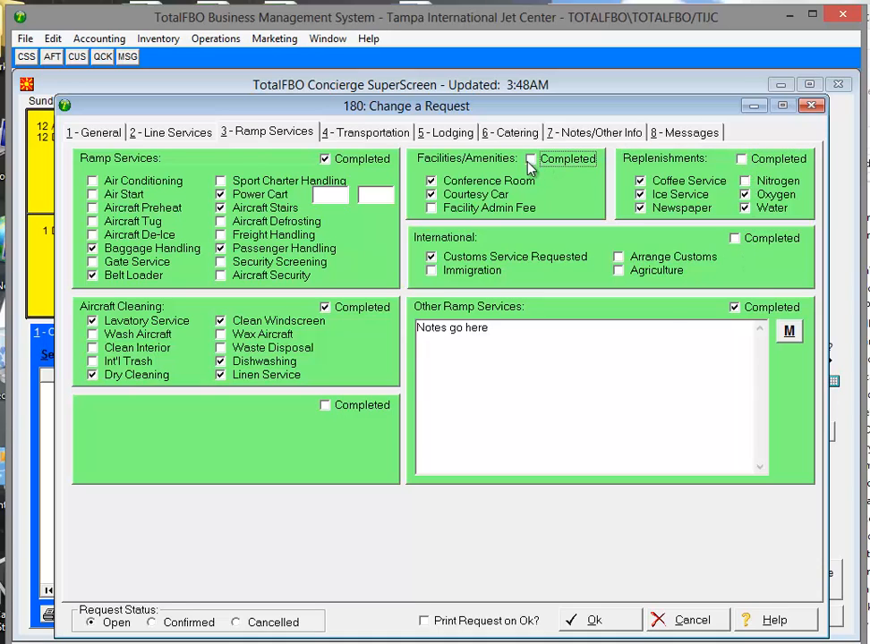
pyautogui.click(325, 159)
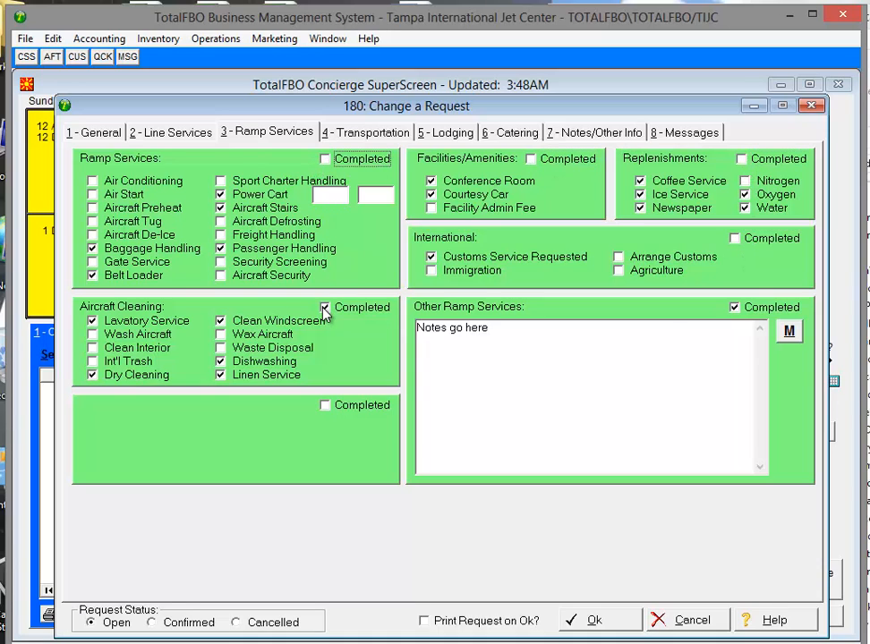
pyautogui.click(325, 307)
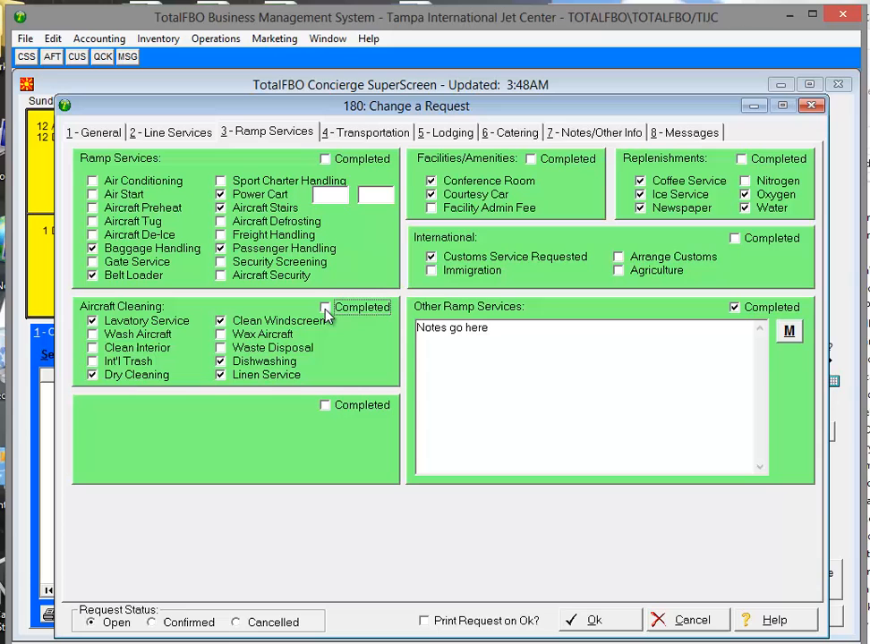
pyautogui.click(583, 620)
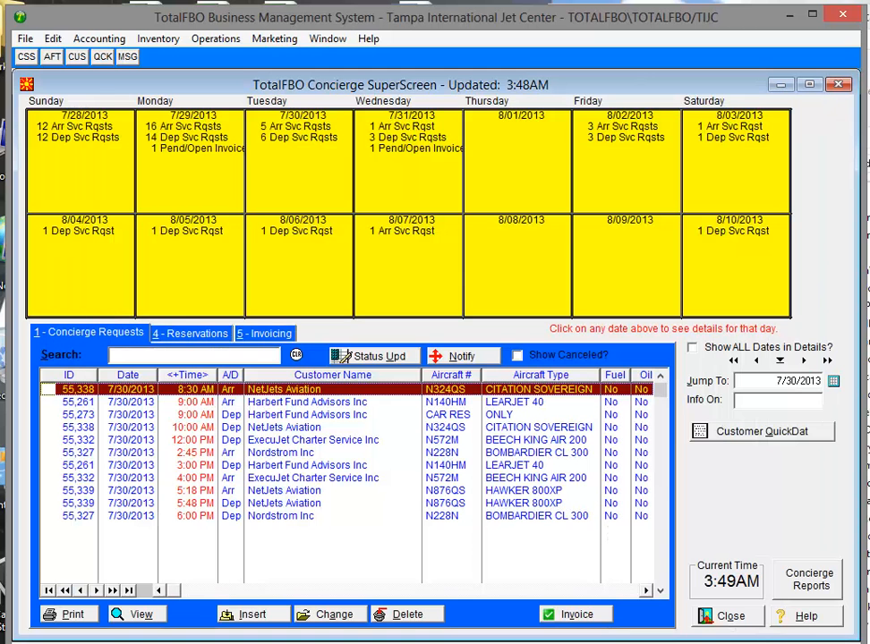
# Examine the full ramp service details of the highlighted request in the Concierge Situation Display, and return to the Concierge SuperScreen
pyautogui.hotkey('alt', 'Tab')
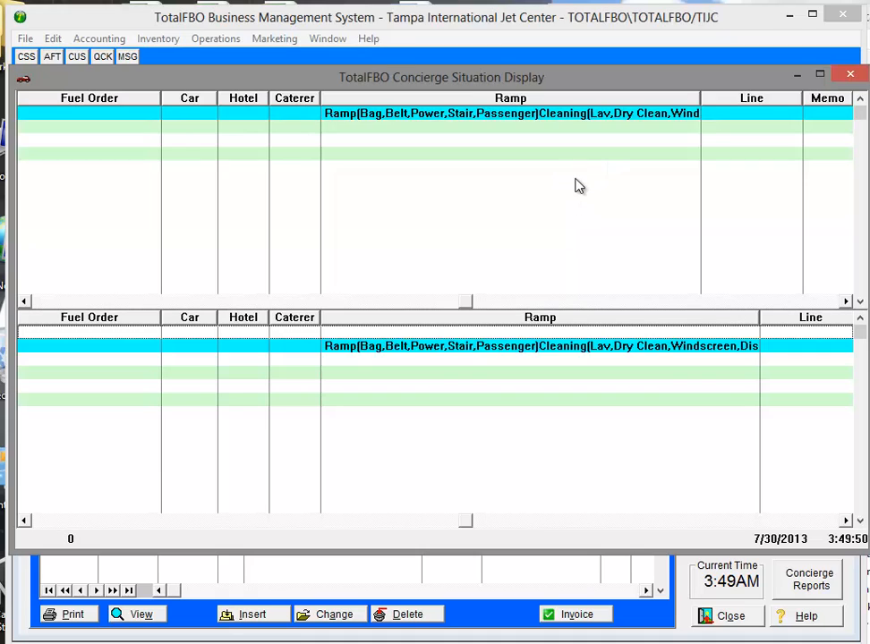
pyautogui.doubleClick(516, 114)
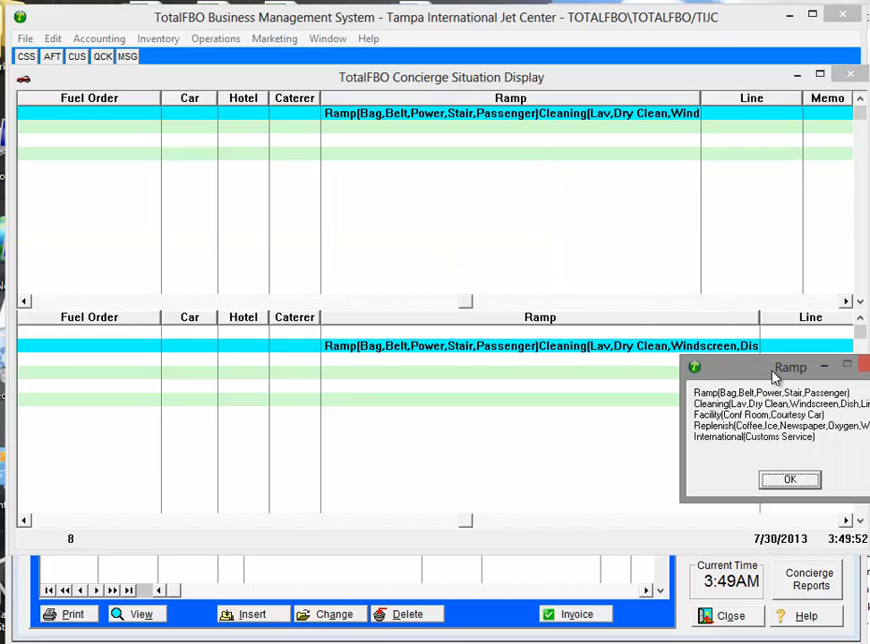
pyautogui.moveTo(716, 366); pyautogui.dragTo(381, 263)
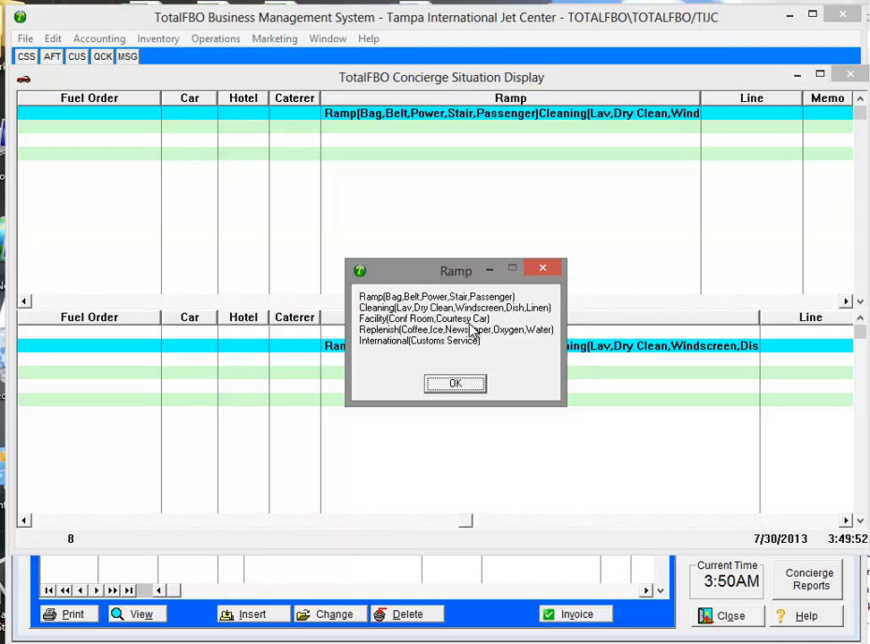
pyautogui.click(456, 383)
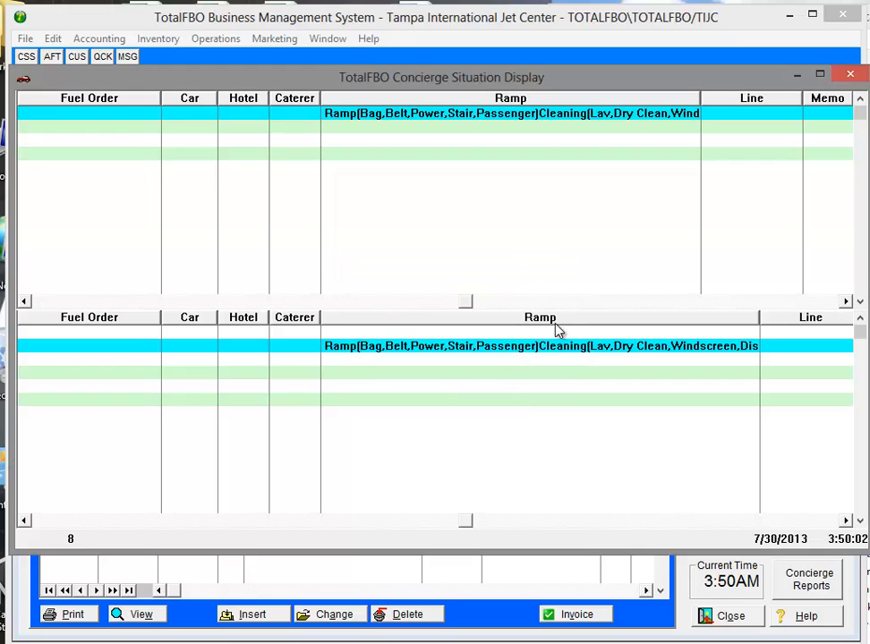
pyautogui.click(797, 74)
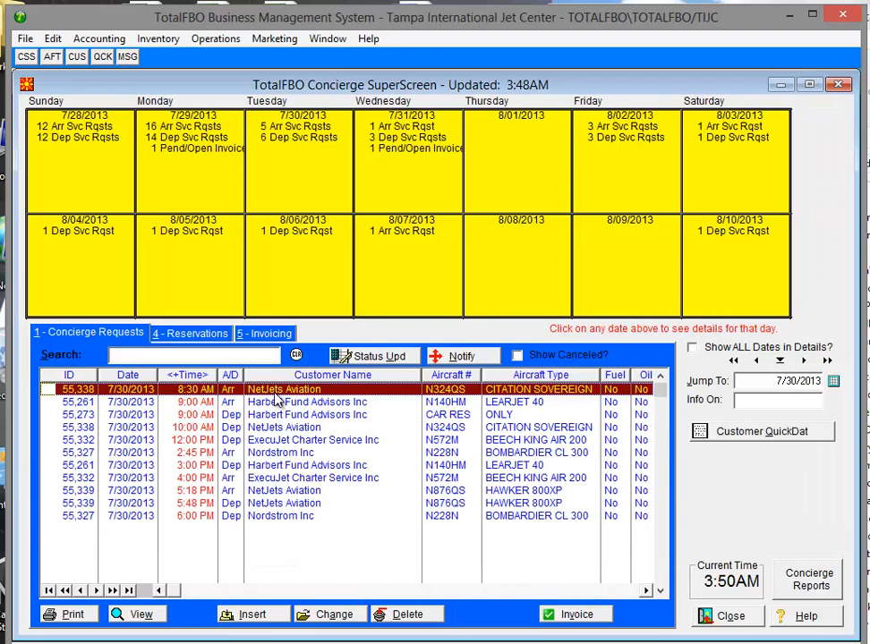
# Mark Ramp Services, Aircraft Cleaning, Replenishments and Facilities/Amenities completed in the NetJets N324QS request, save it, and review the Concierge Situation Display
pyautogui.doubleClick(275, 394)
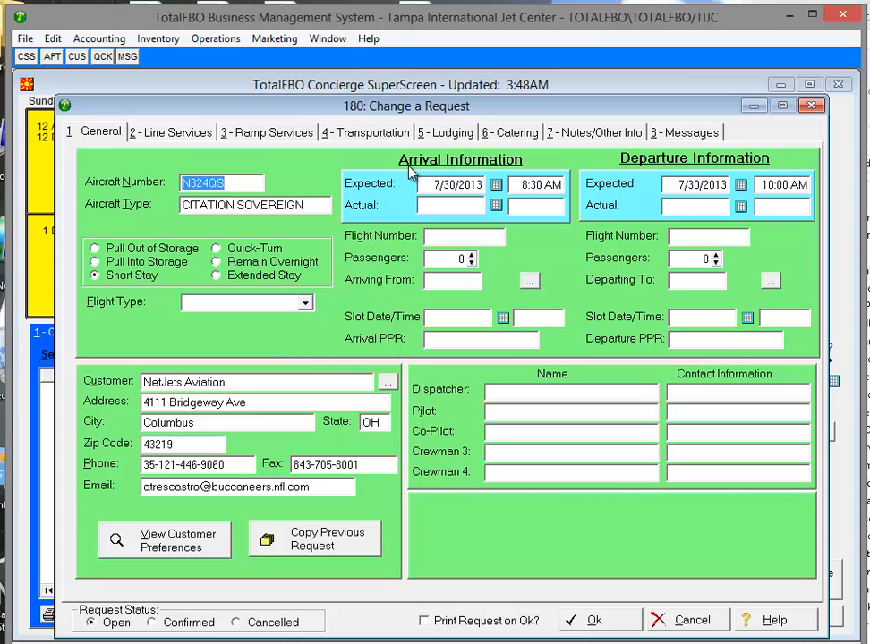
pyautogui.click(289, 133)
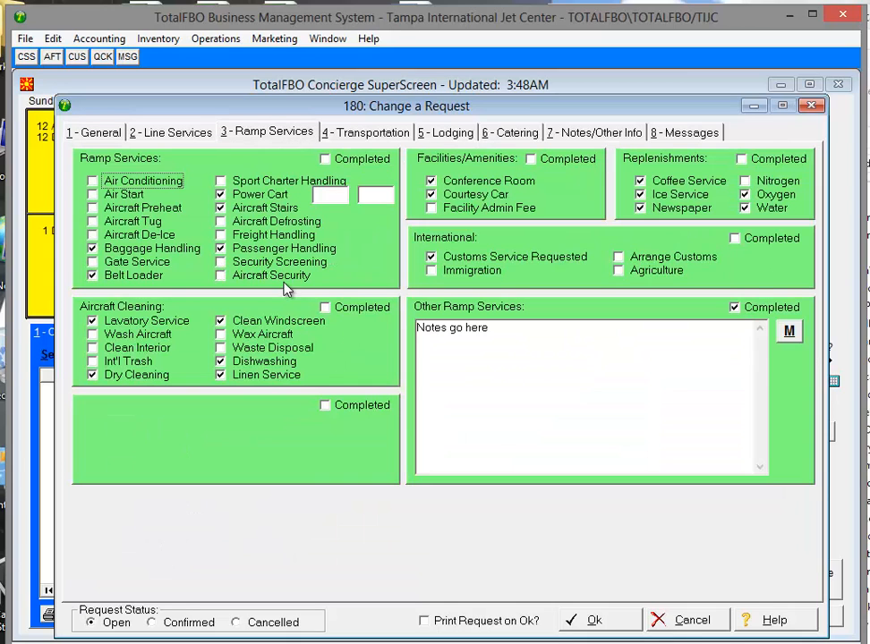
pyautogui.click(326, 307)
pyautogui.click(741, 159)
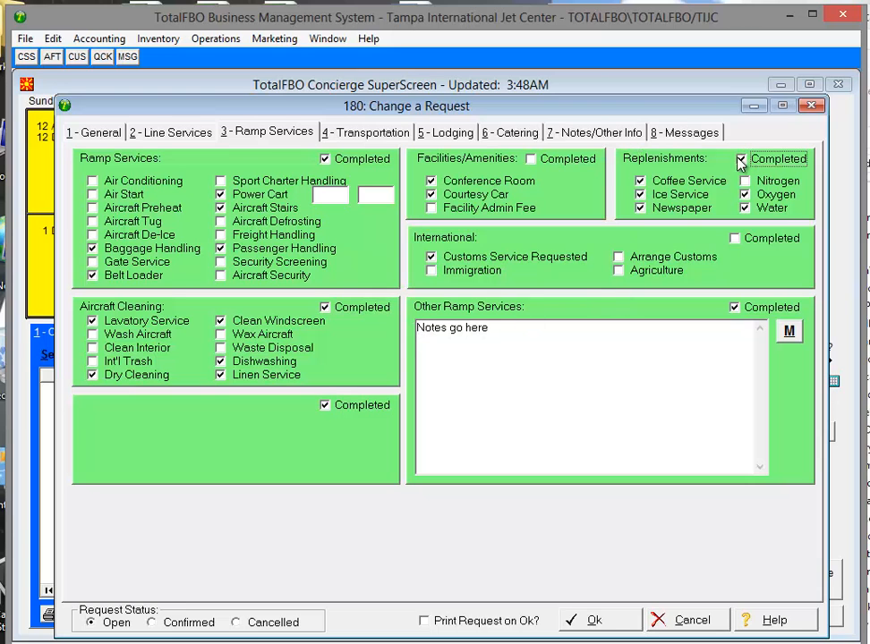
pyautogui.click(530, 159)
pyautogui.click(612, 620)
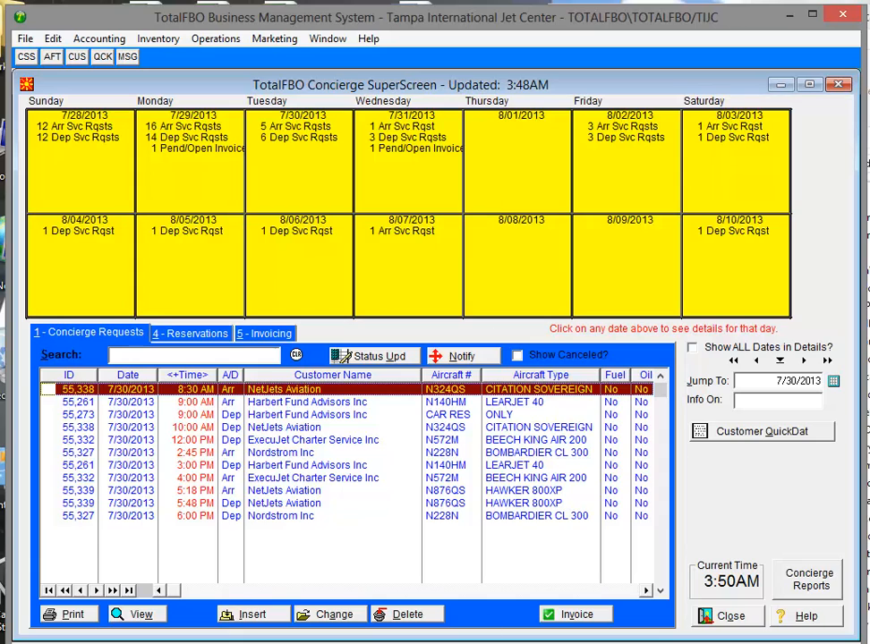
pyautogui.click(573, 643)
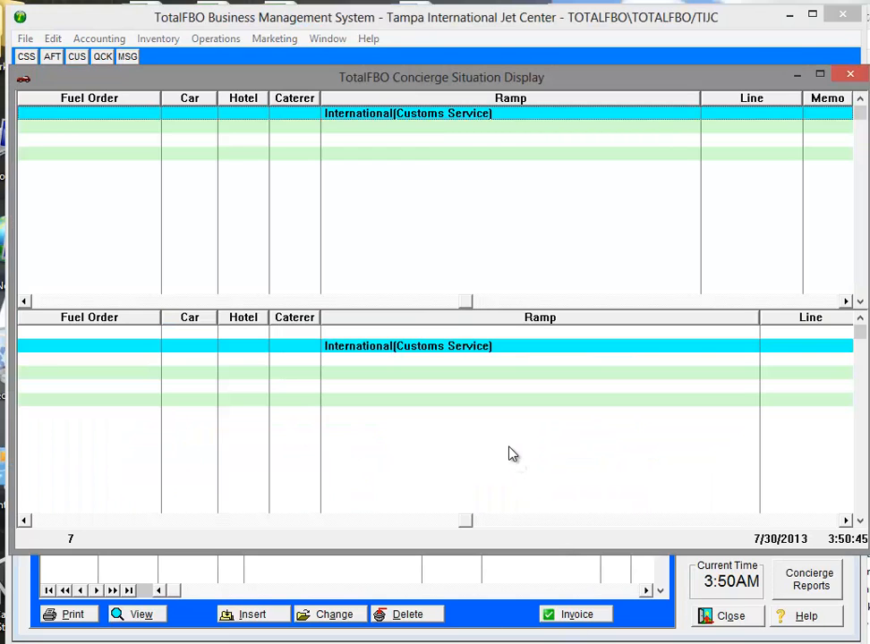
# Mark International completed in the NetJets N324QS request, save it, and check the Ramp column of the Concierge Situation Display
pyautogui.click(476, 583)
pyautogui.doubleClick(398, 390)
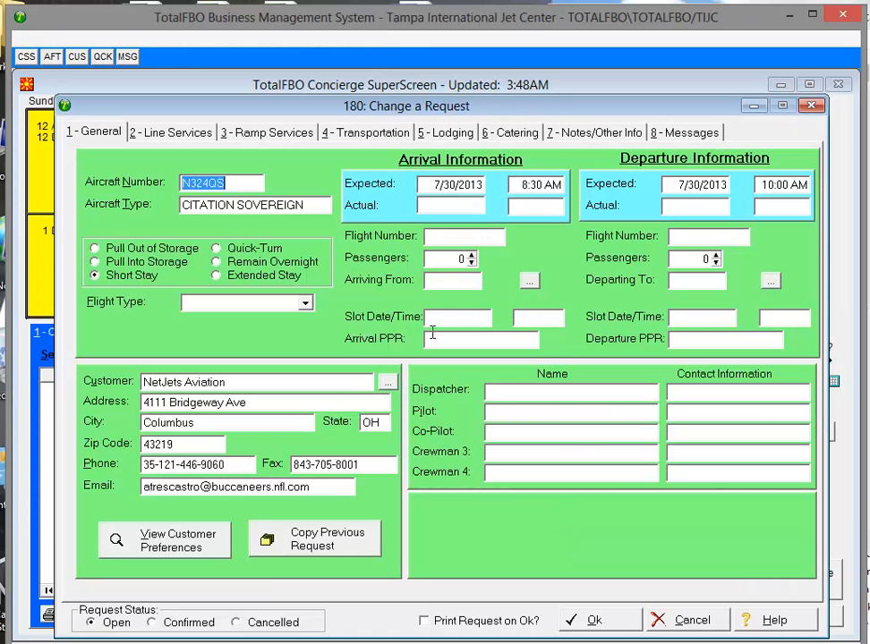
pyautogui.click(266, 133)
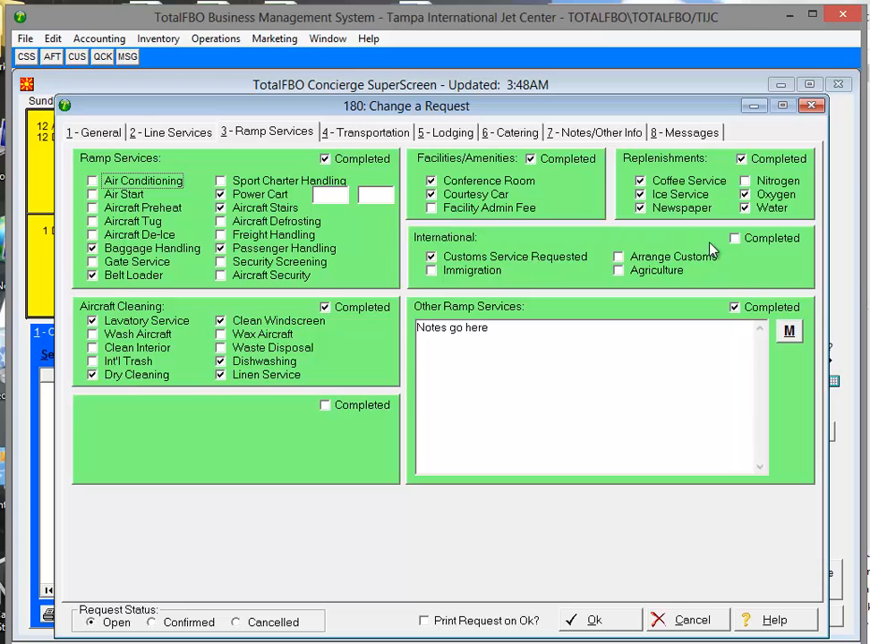
pyautogui.click(736, 238)
pyautogui.click(600, 619)
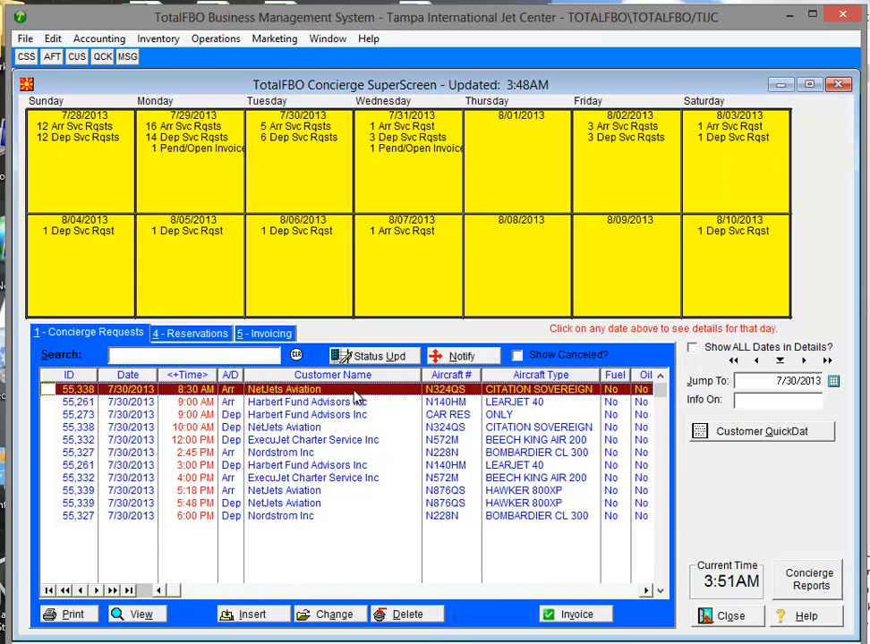
pyautogui.click(434, 643)
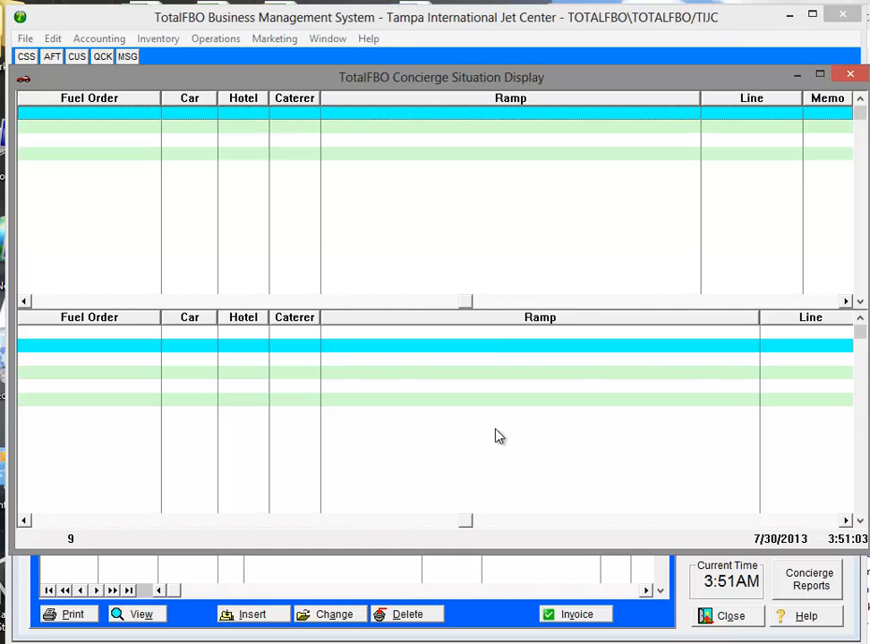
pyautogui.click(797, 76)
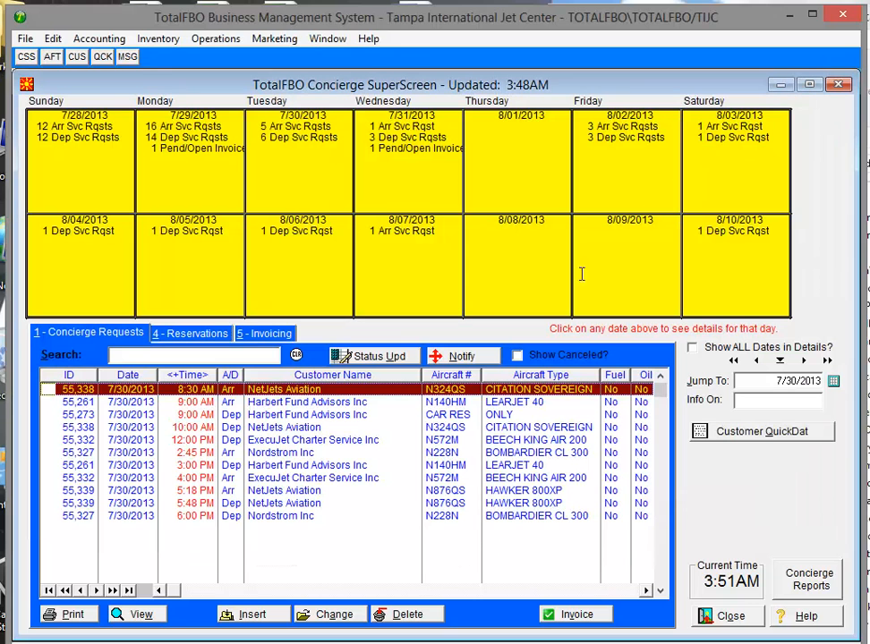
# Reopen the NetJets N324QS request to review the completion status of its ramp services, and accept it
pyautogui.doubleClick(316, 390)
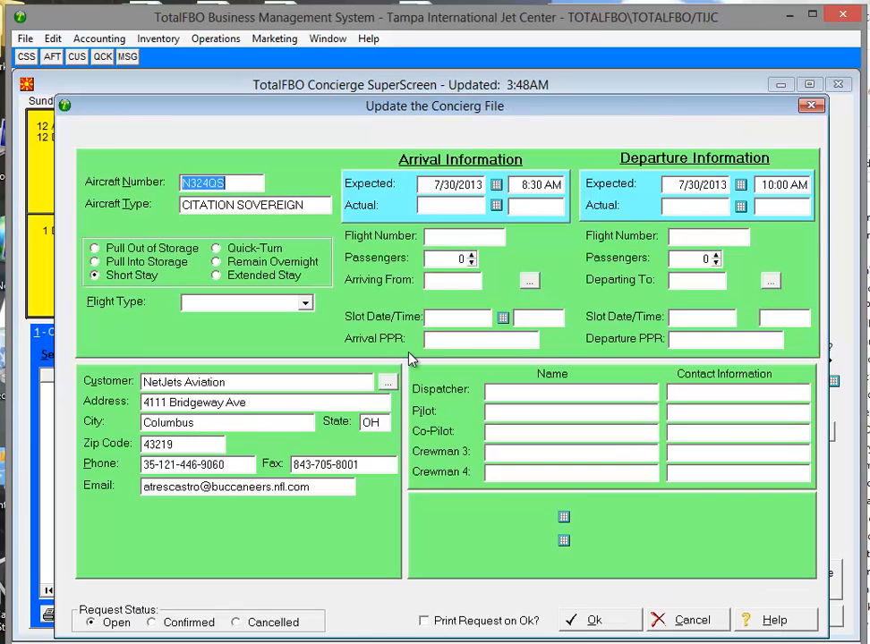
pyautogui.click(269, 133)
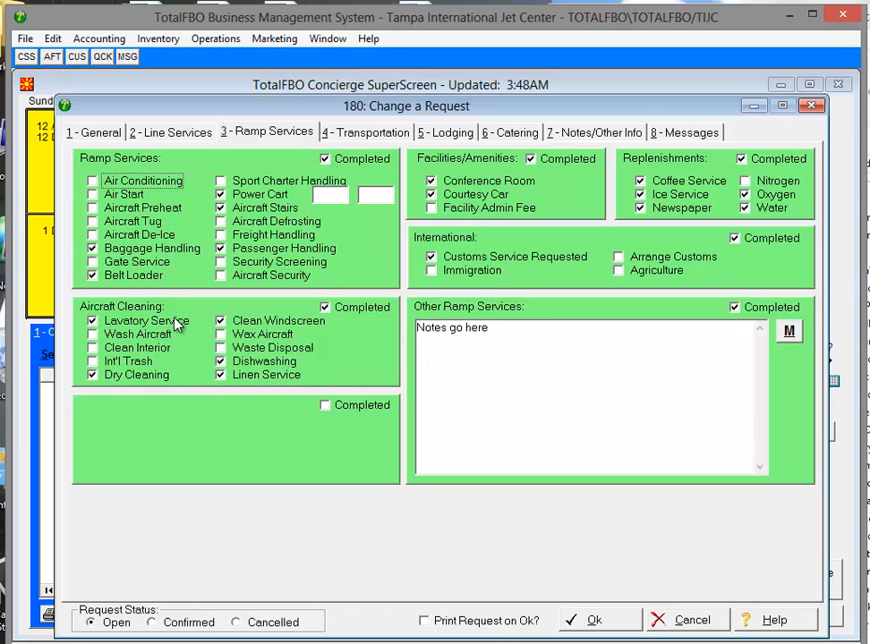
pyautogui.click(587, 619)
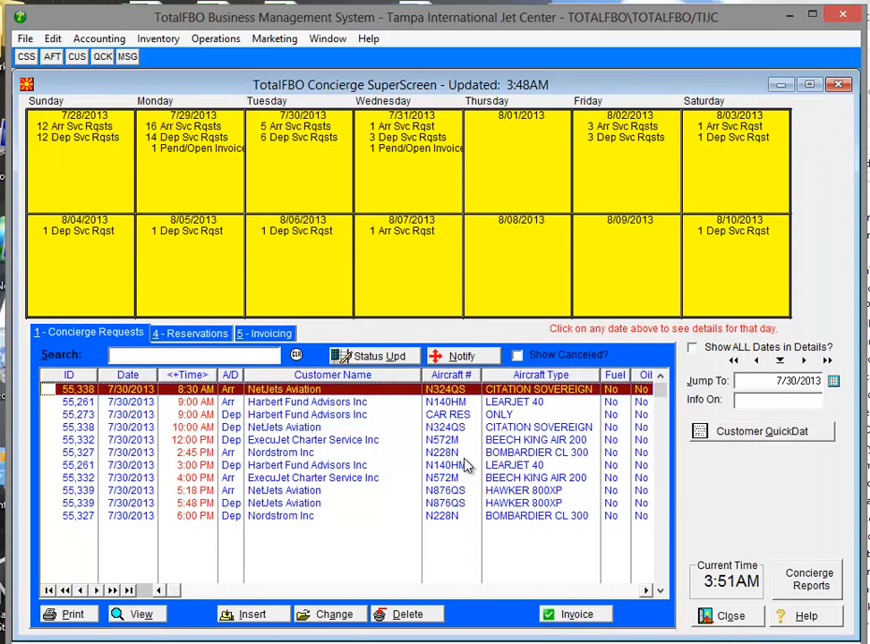